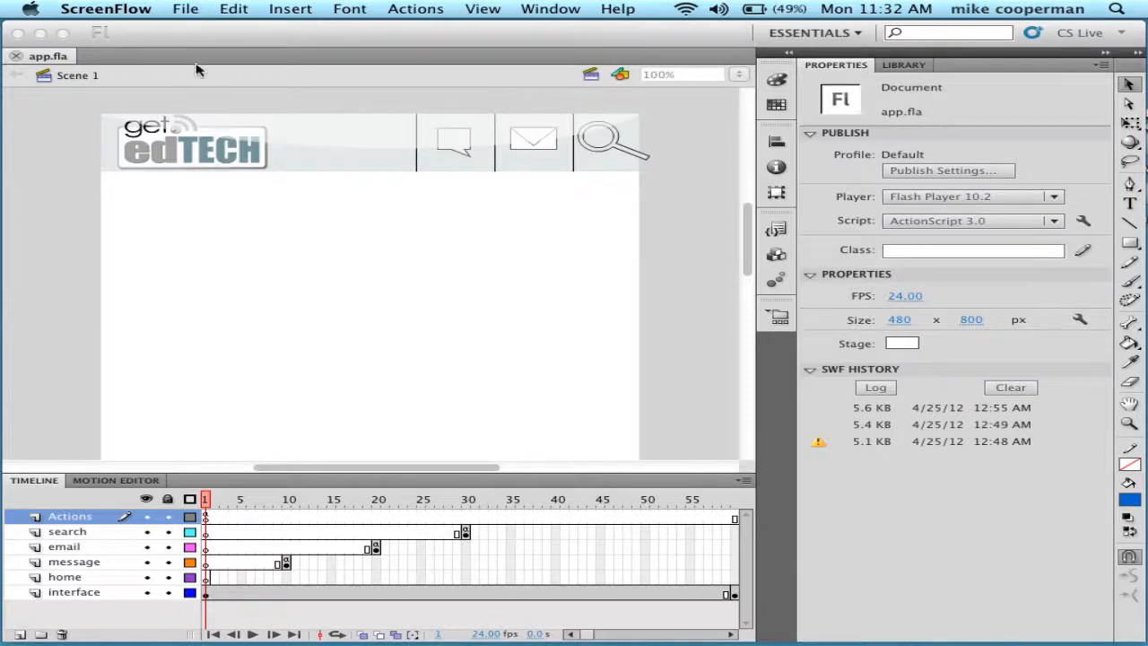
- Bring the Flash window forward and open its File menu, heading for Publish Settings
click(188, 11)
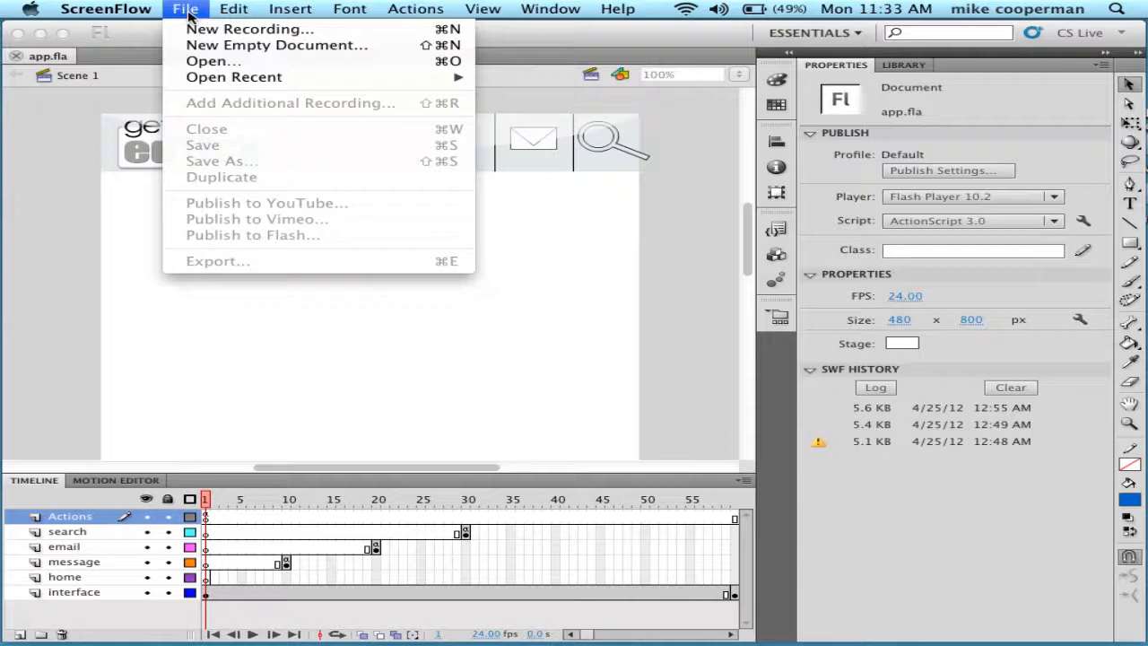
click(134, 80)
click(141, 11)
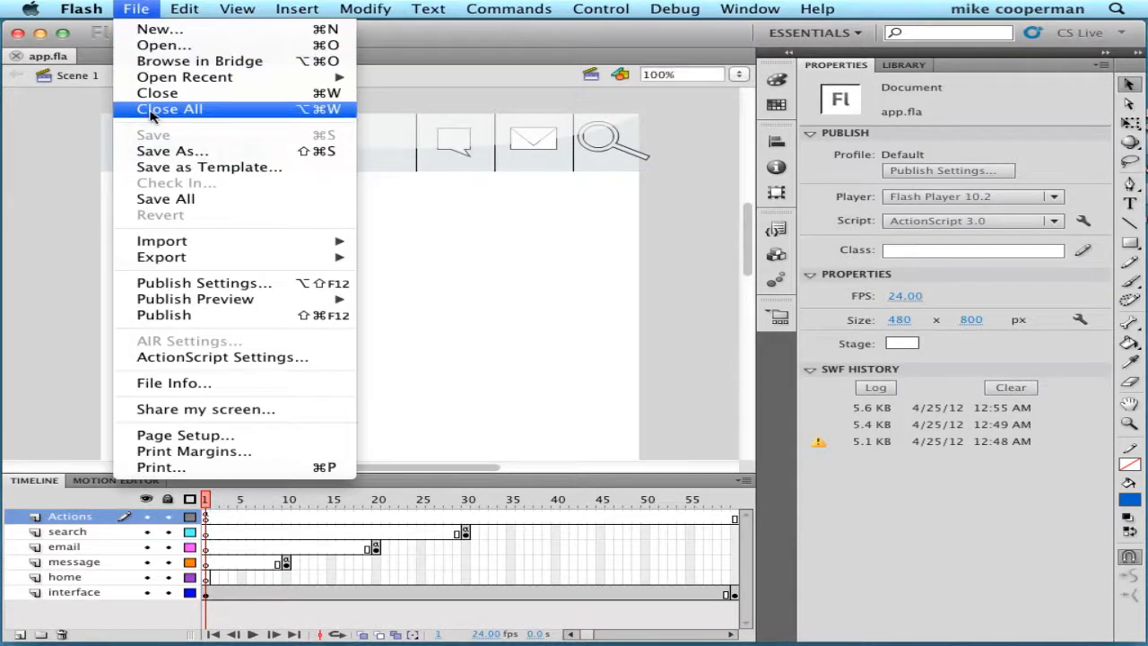
- Change app.fla's Player target from Flash Player 10.2 to AIR for Android and confirm
click(161, 285)
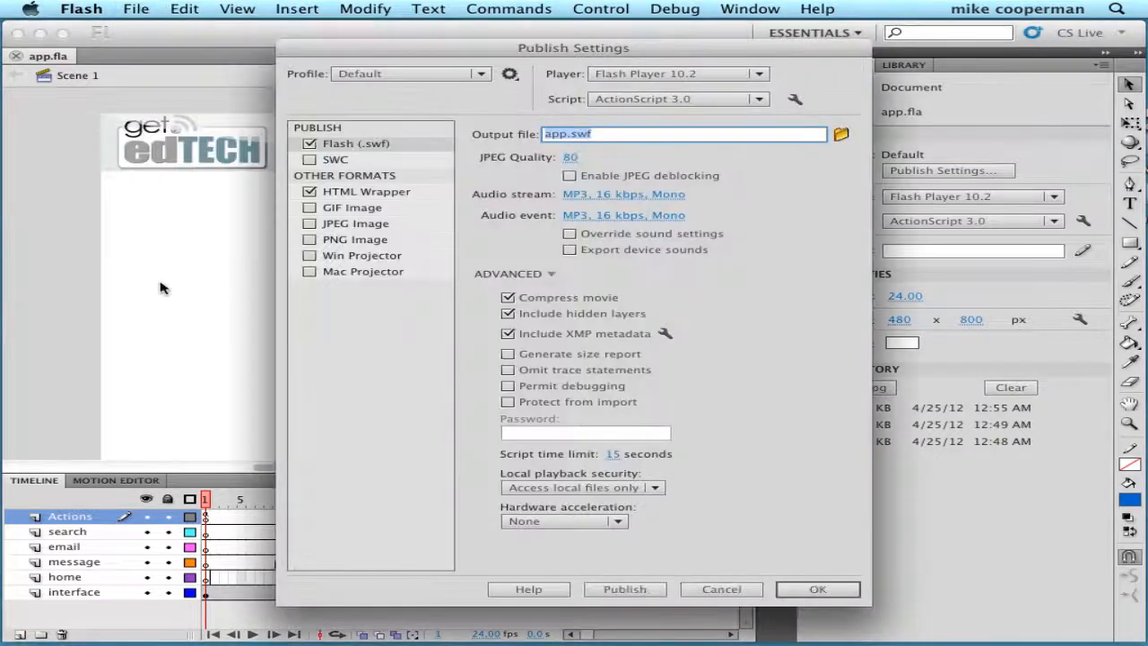
click(632, 77)
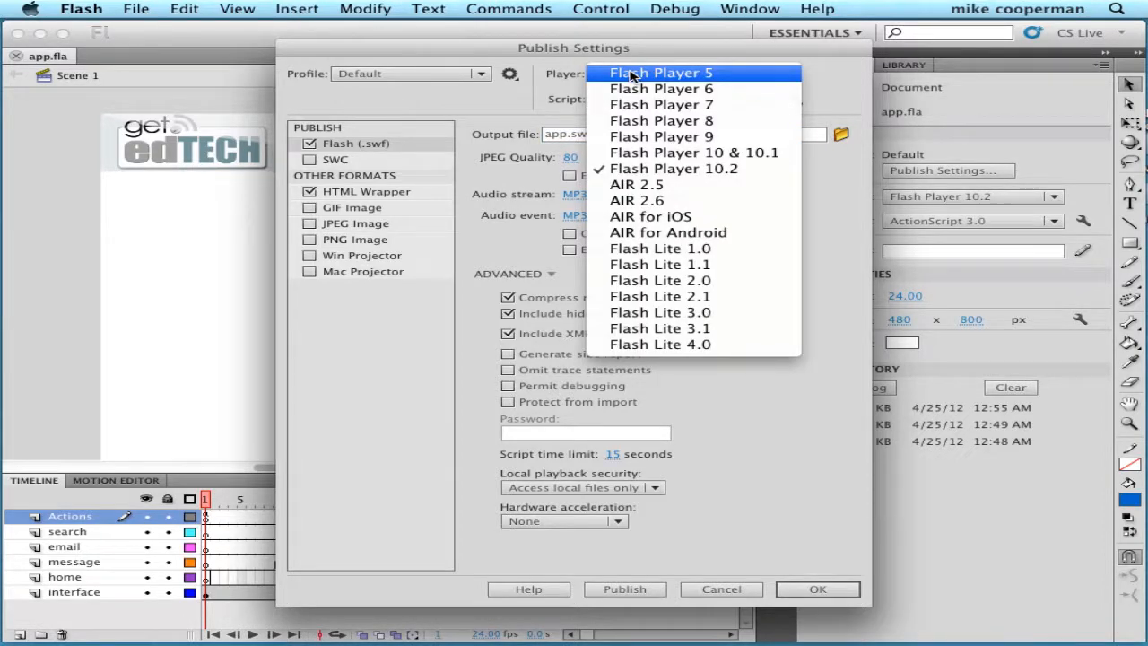
click(679, 235)
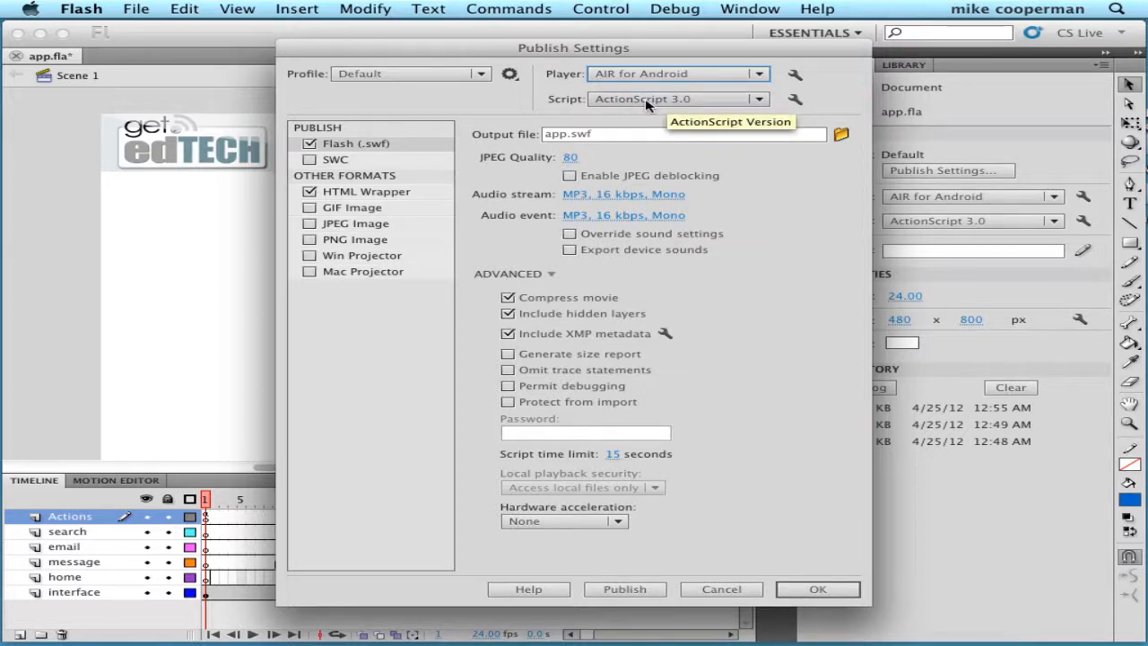
click(803, 588)
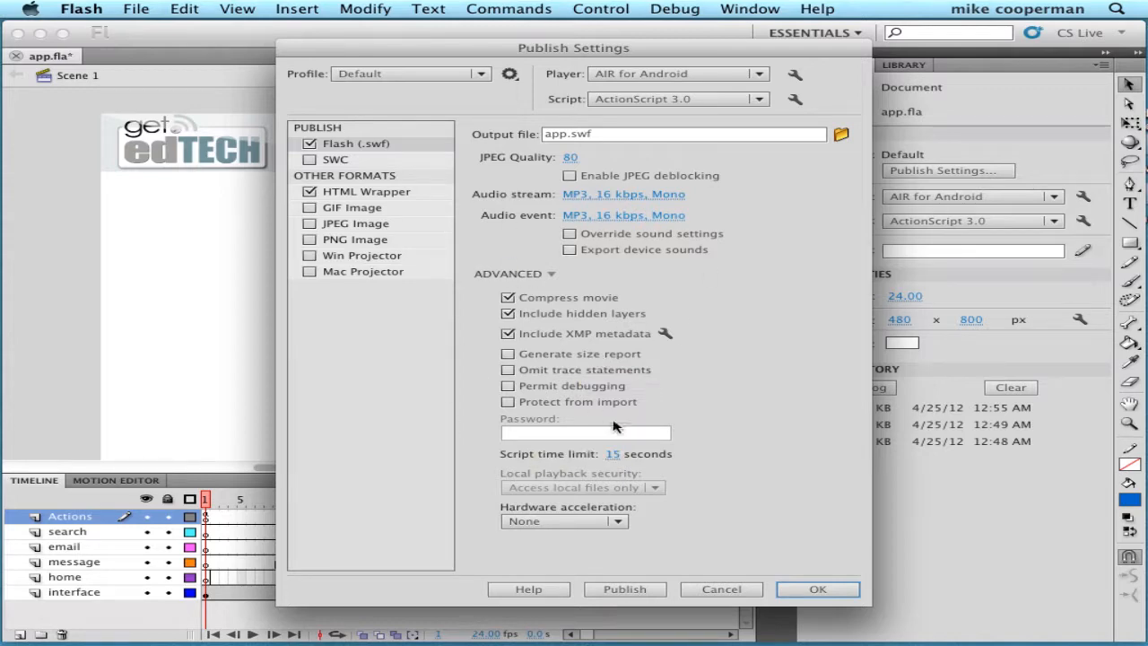
click(827, 588)
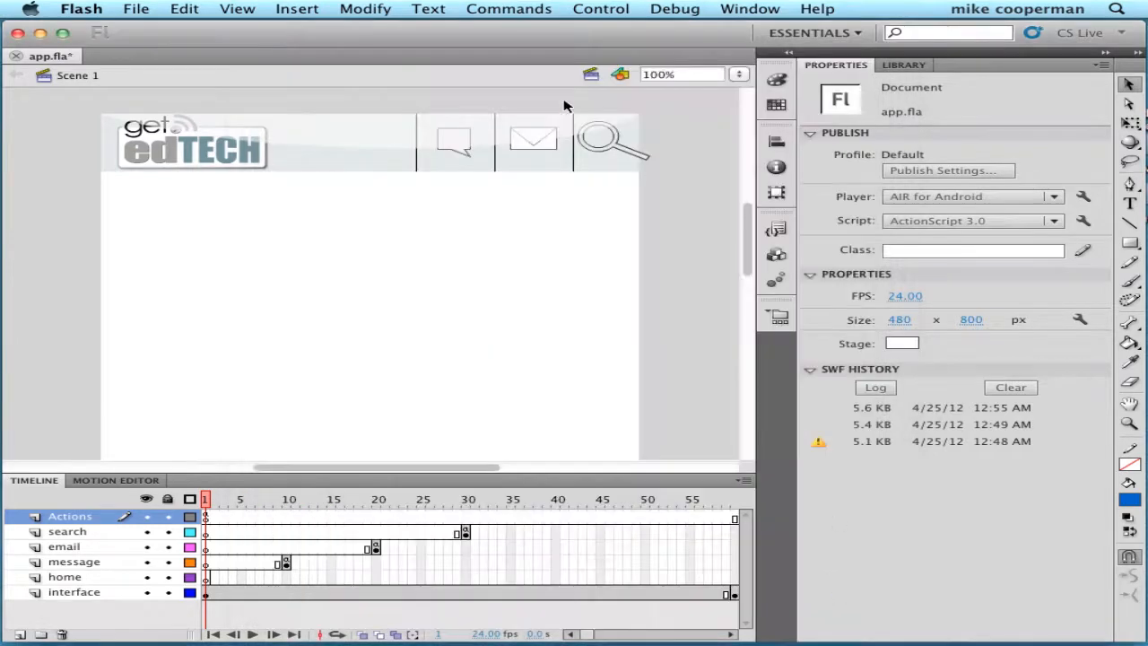
- Open AIR for Android Settings from the File menu and shift the dialog left
click(137, 9)
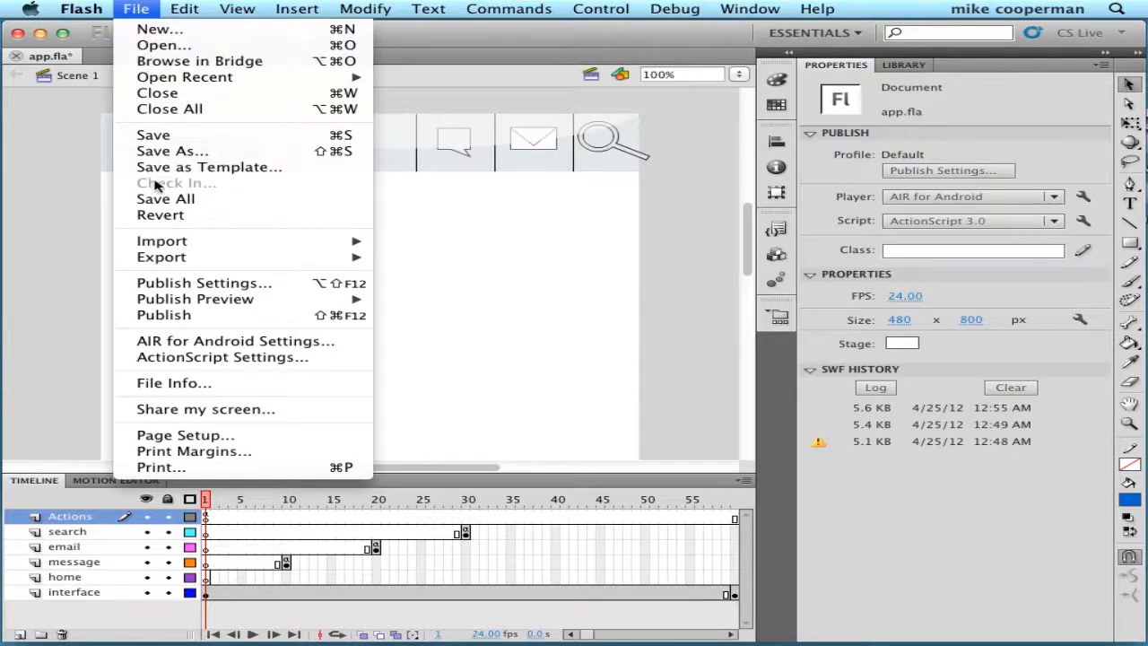
click(178, 342)
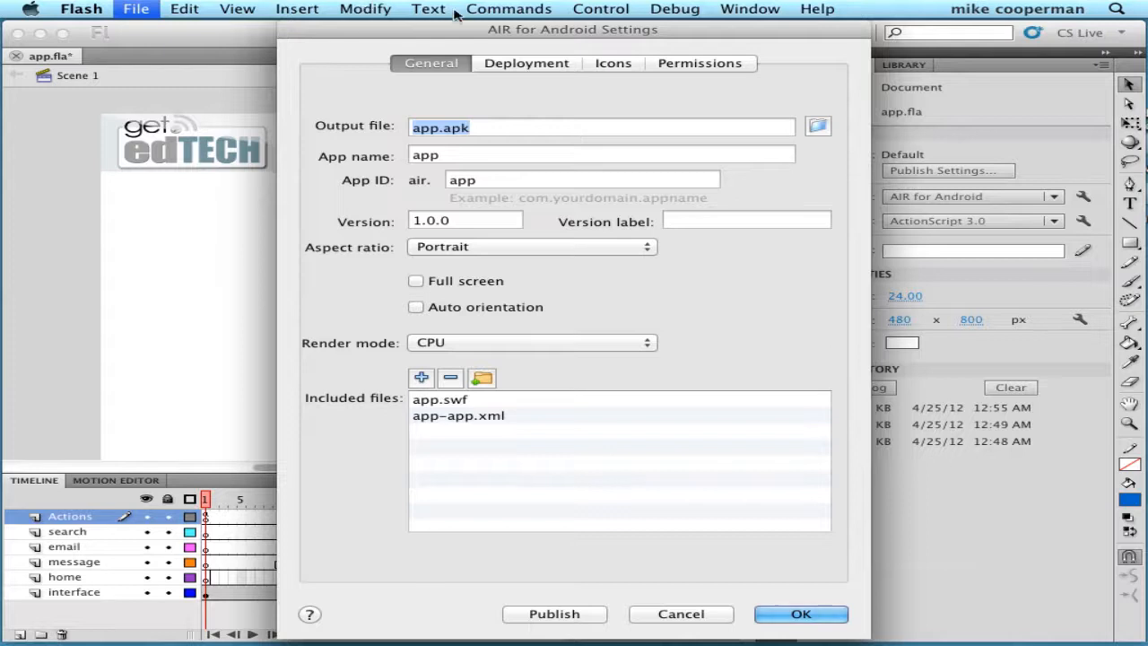
drag(466, 34, 382, 32)
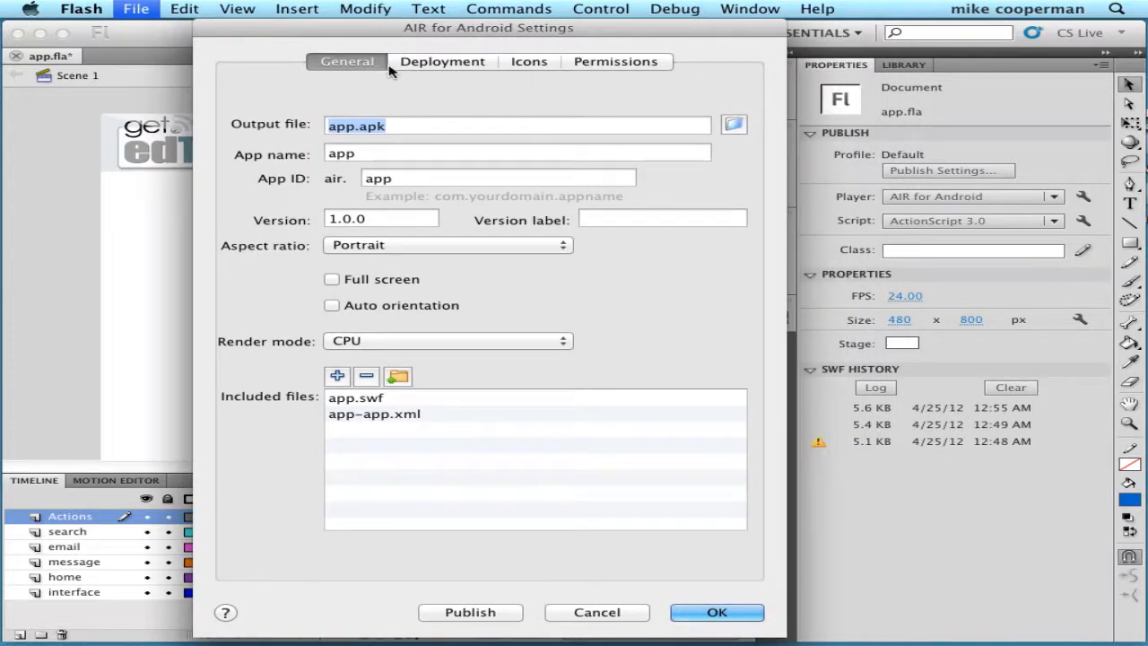
click(426, 66)
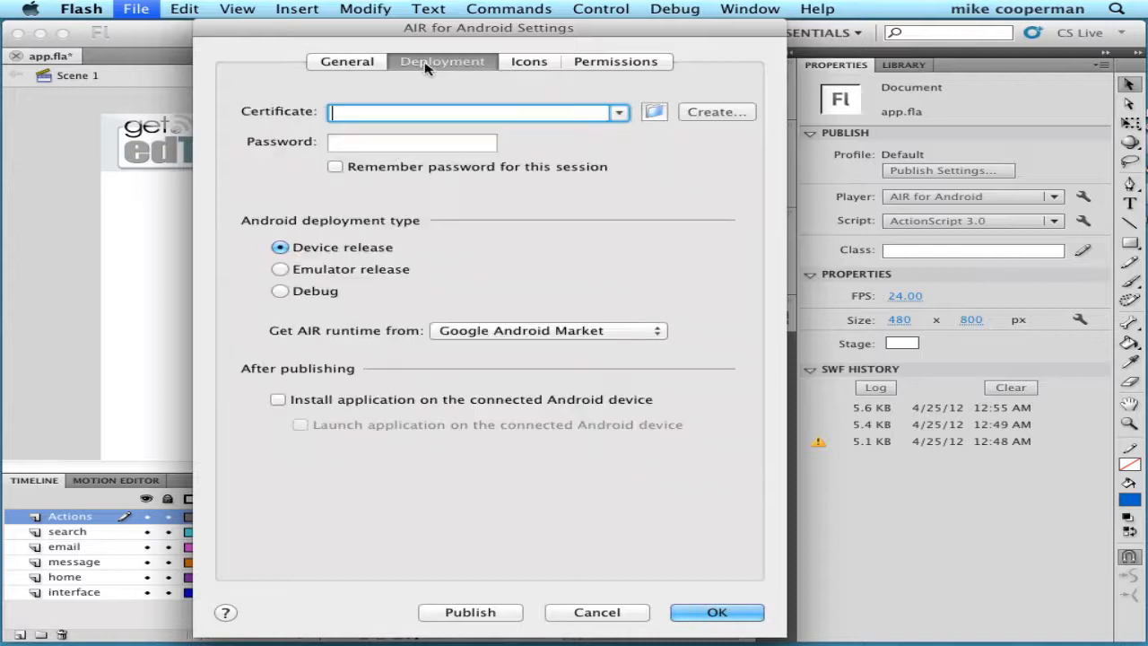
click(549, 64)
click(599, 64)
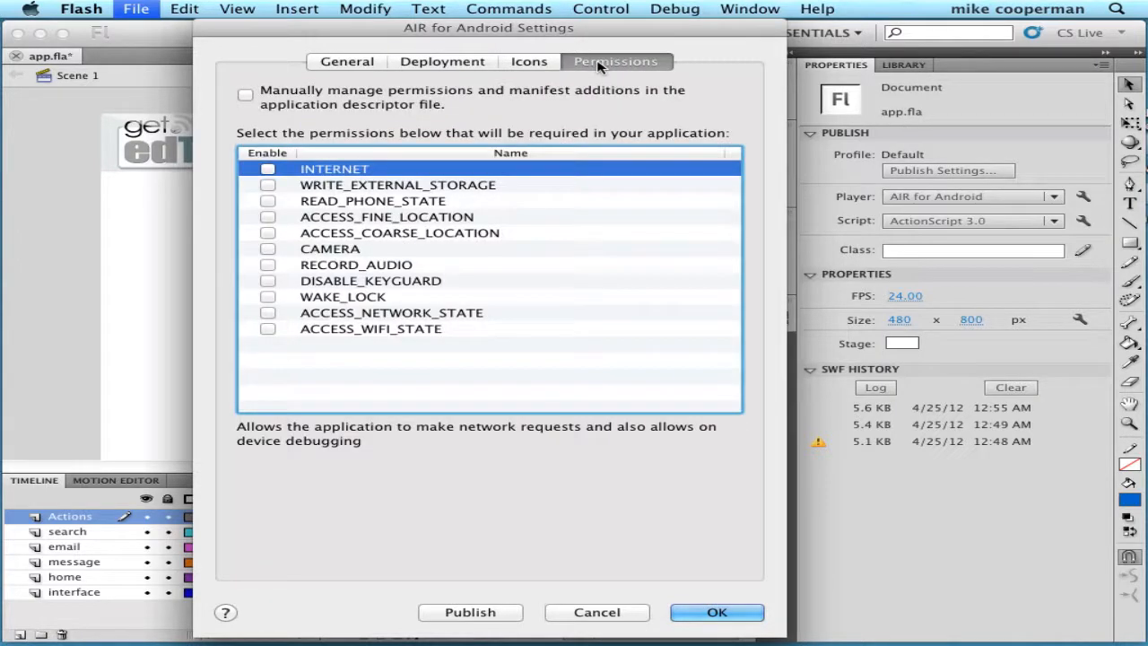
click(355, 63)
click(418, 66)
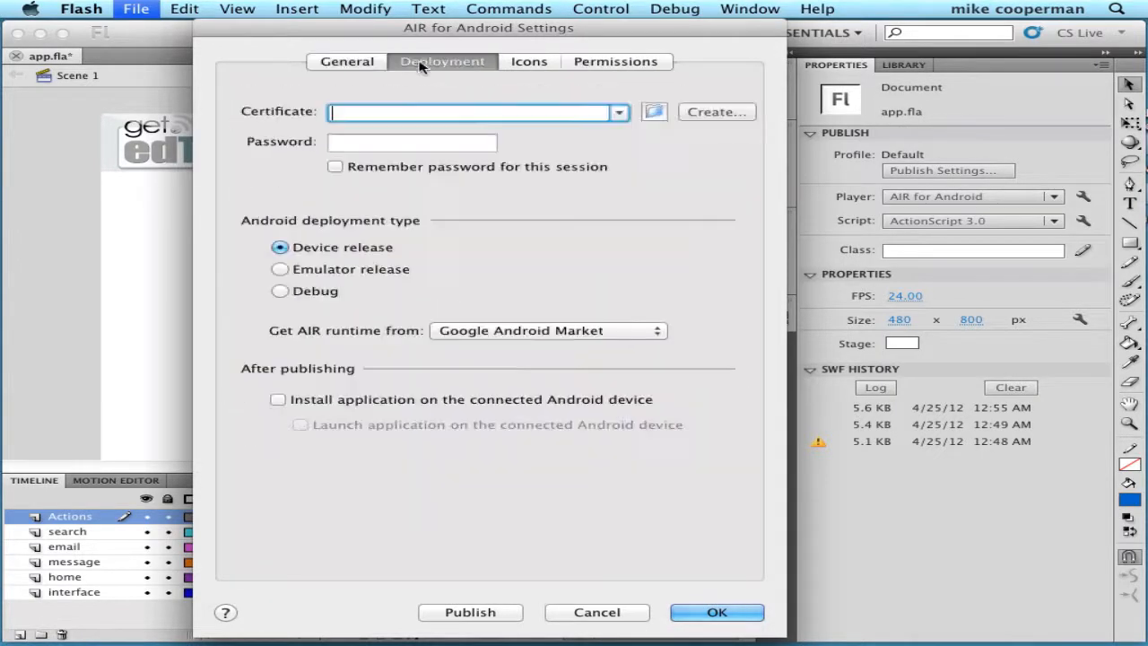
click(523, 69)
click(610, 71)
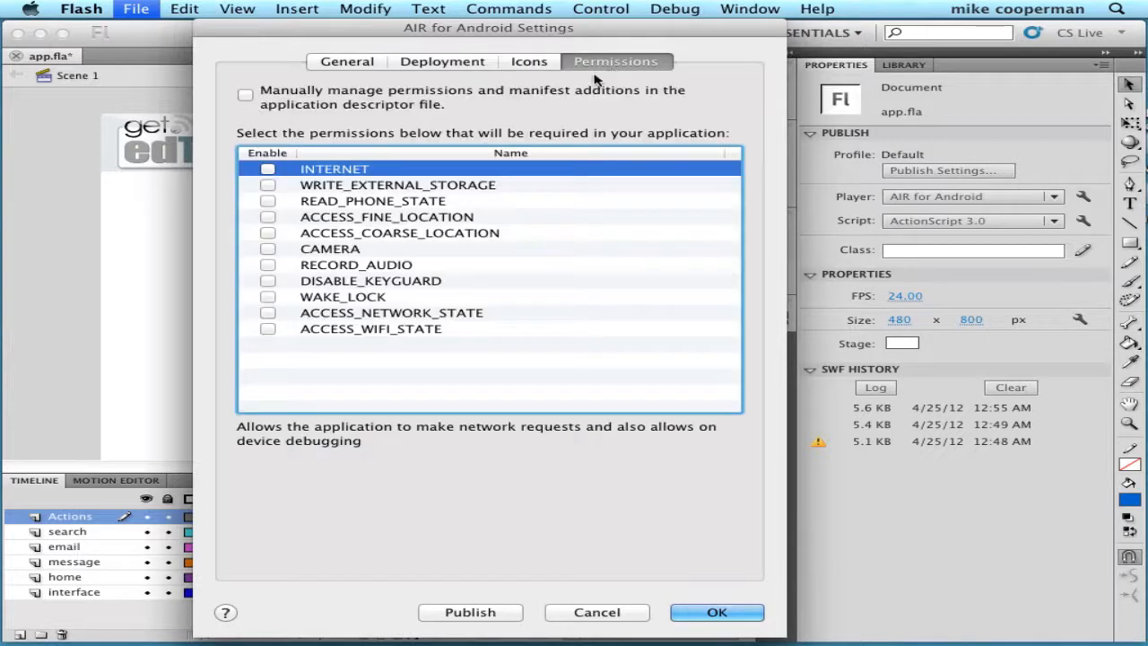
click(345, 65)
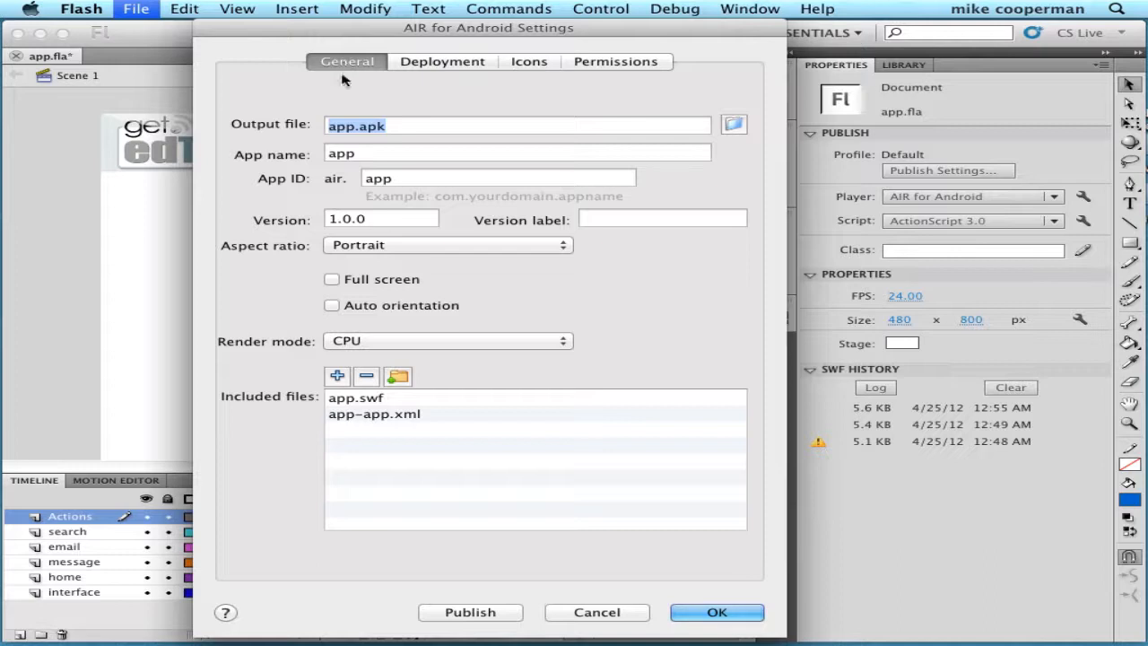
- Rename the output file from app.apk to Mikes_App.apk
click(355, 128)
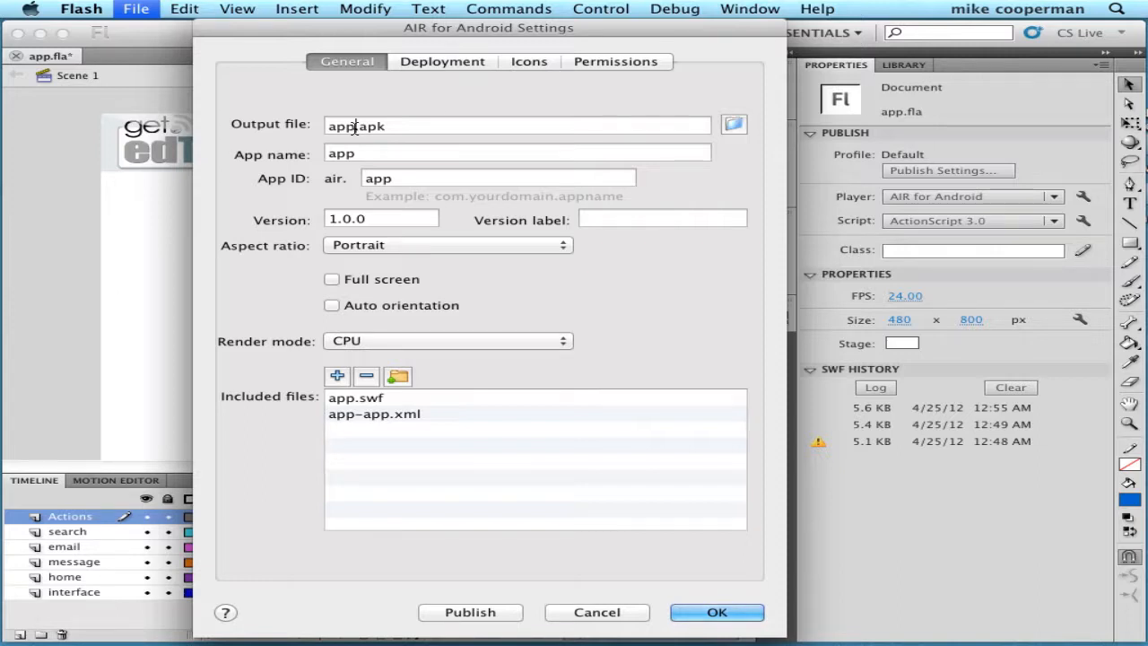
drag(355, 128, 330, 127)
text(Mikes_)
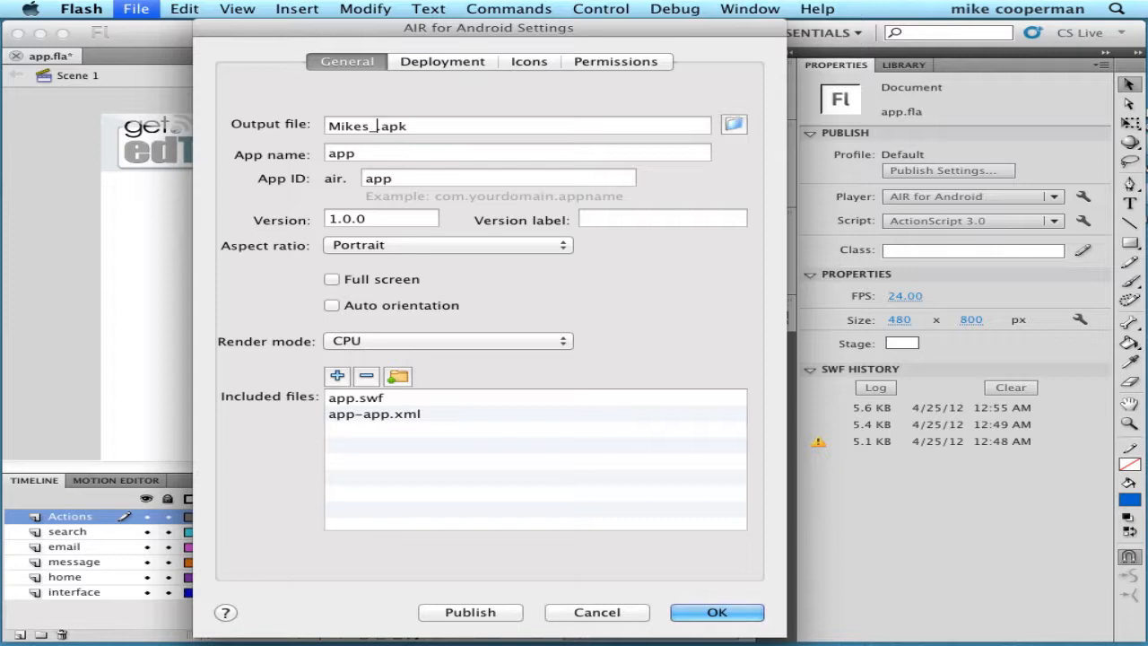
text(App)
drag(330, 127, 405, 126)
- Set the package's save location to the Desktop and highlight the resulting output path
click(732, 124)
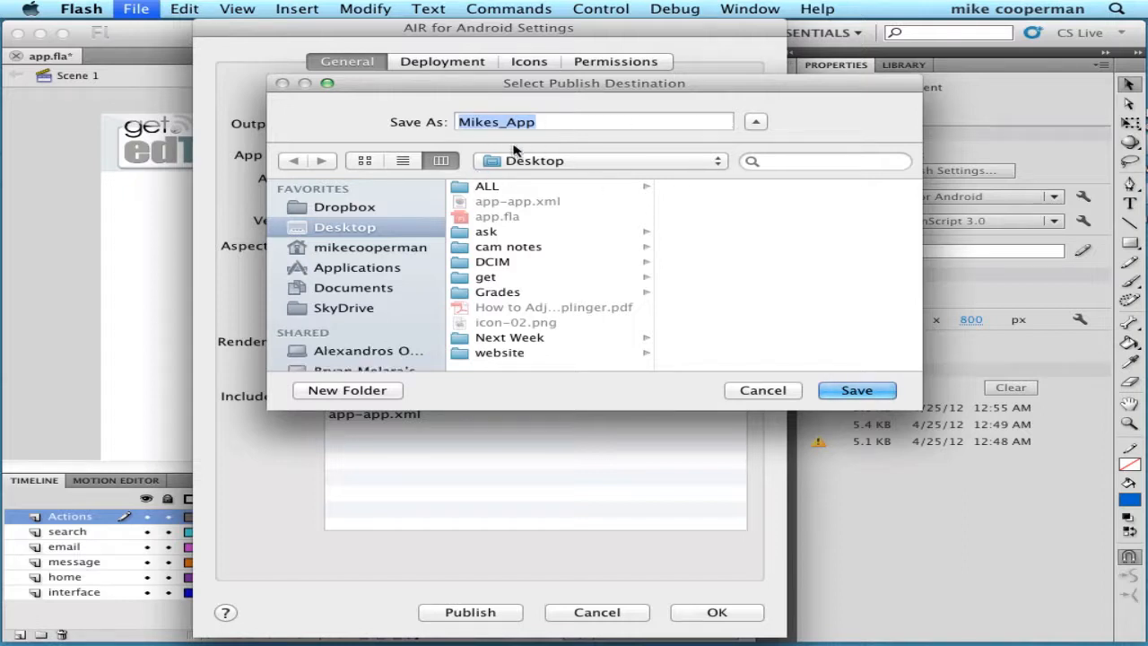
click(861, 392)
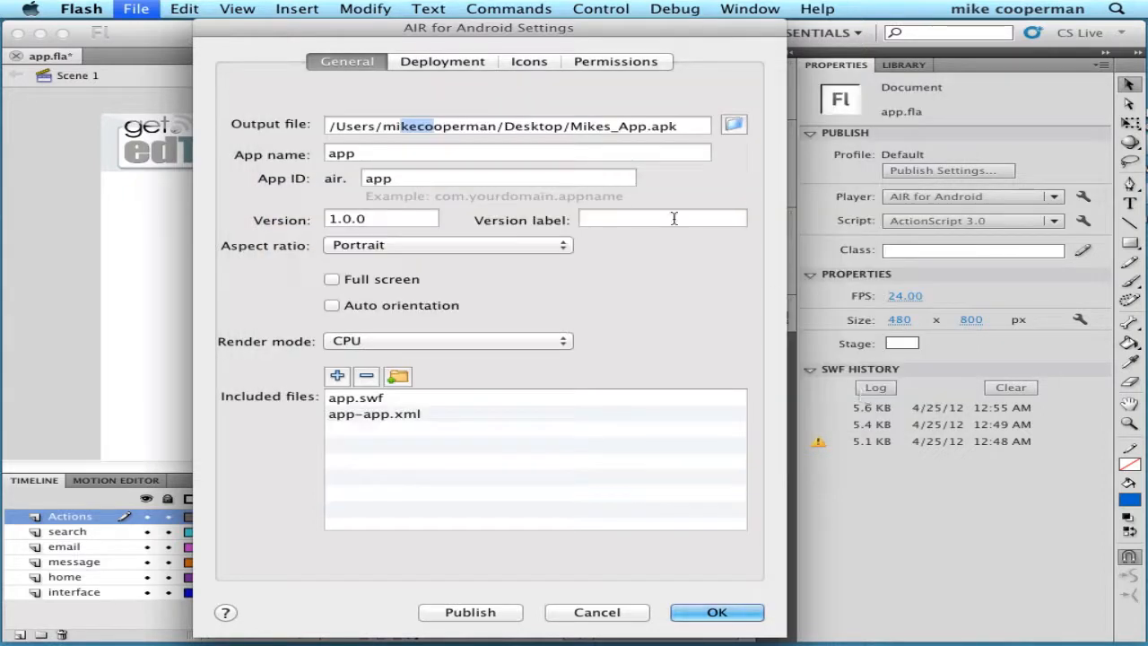
click(332, 126)
drag(332, 127, 695, 133)
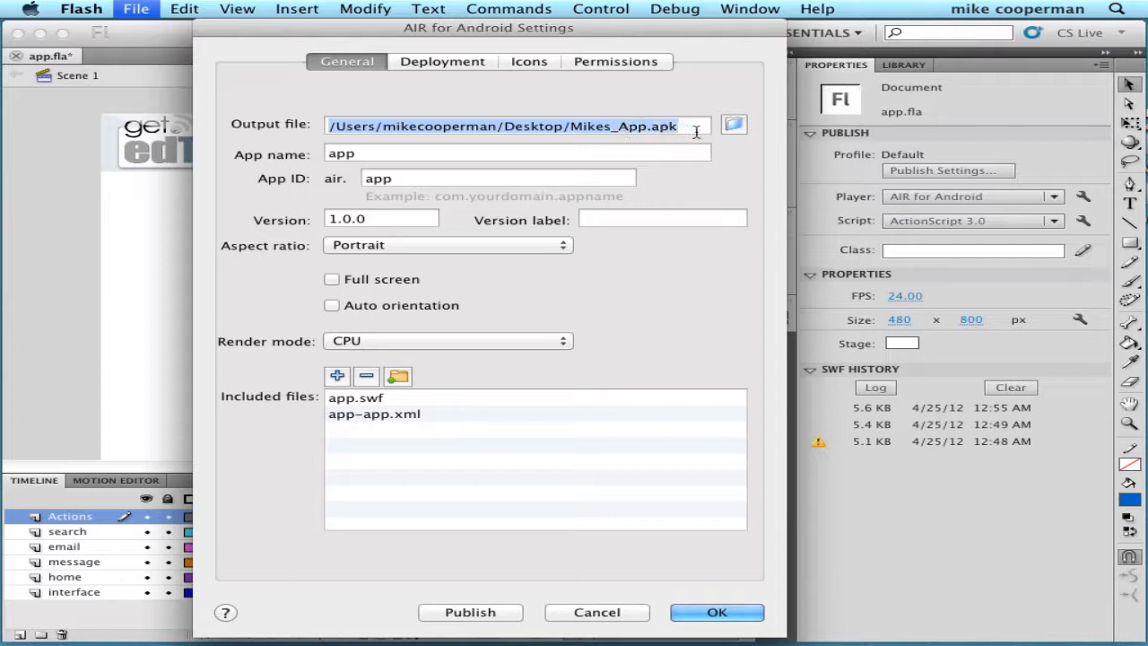
- Set the app name to 'Mikes App' and the App ID to com.mikeswebsite.mikesapp
double_click(360, 156)
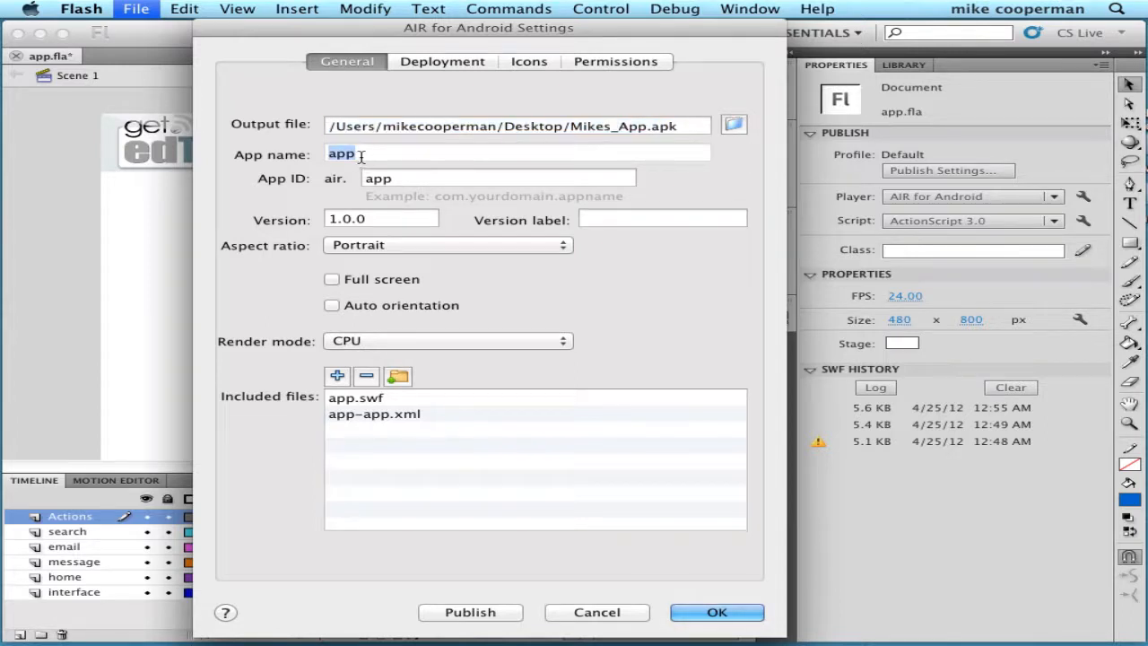
text(Mikes App)
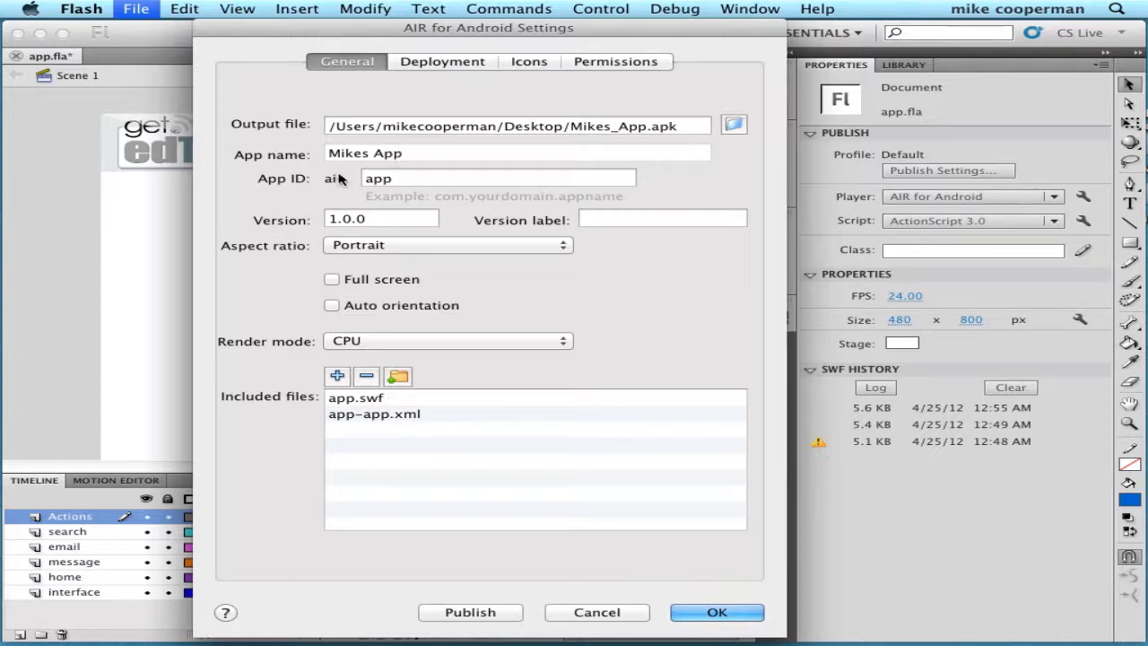
click(405, 178)
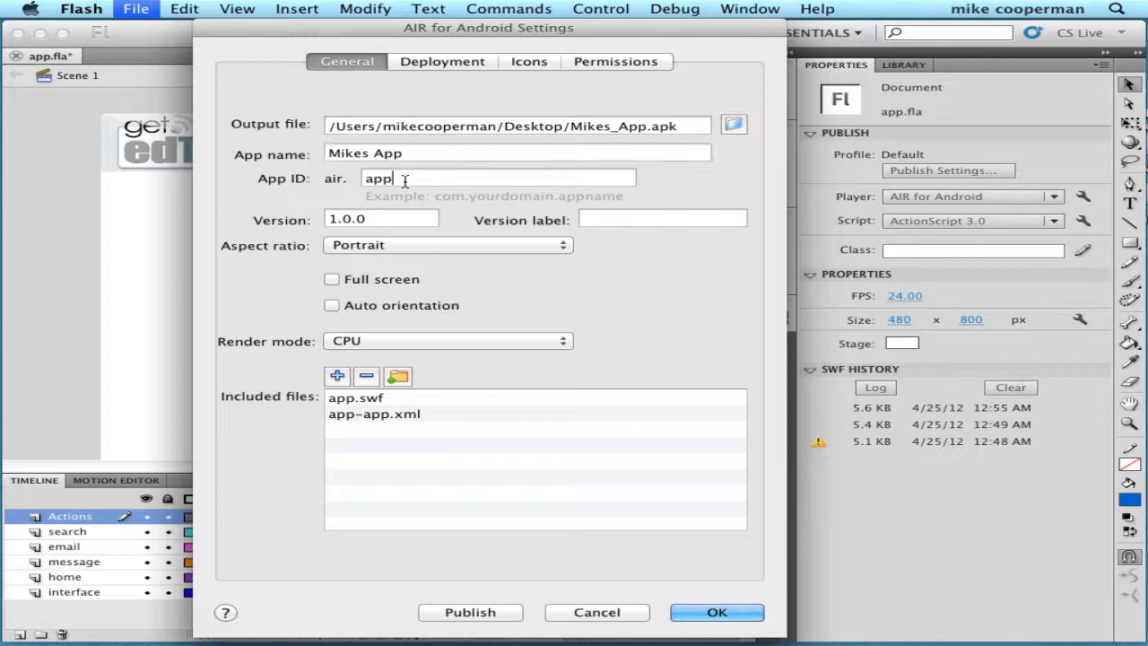
drag(402, 180, 357, 182)
text(com.mikeswebsite.mikesapp)
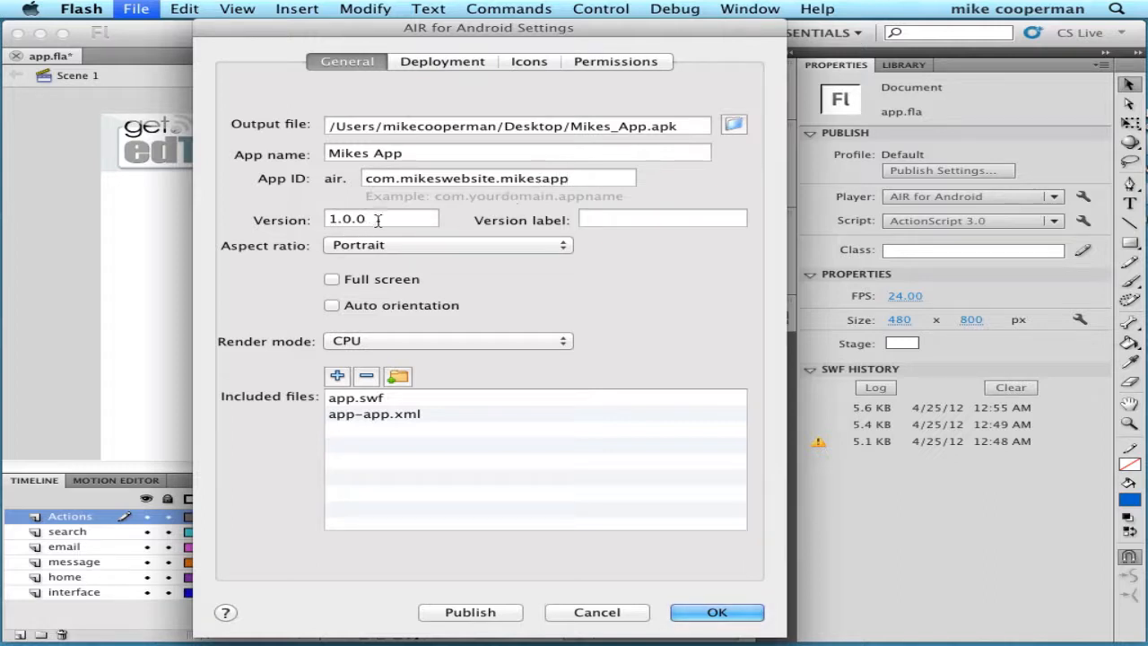
- Delete the last digit of version 1.0.0 to prepare it for 1.0.1
drag(376, 218, 310, 220)
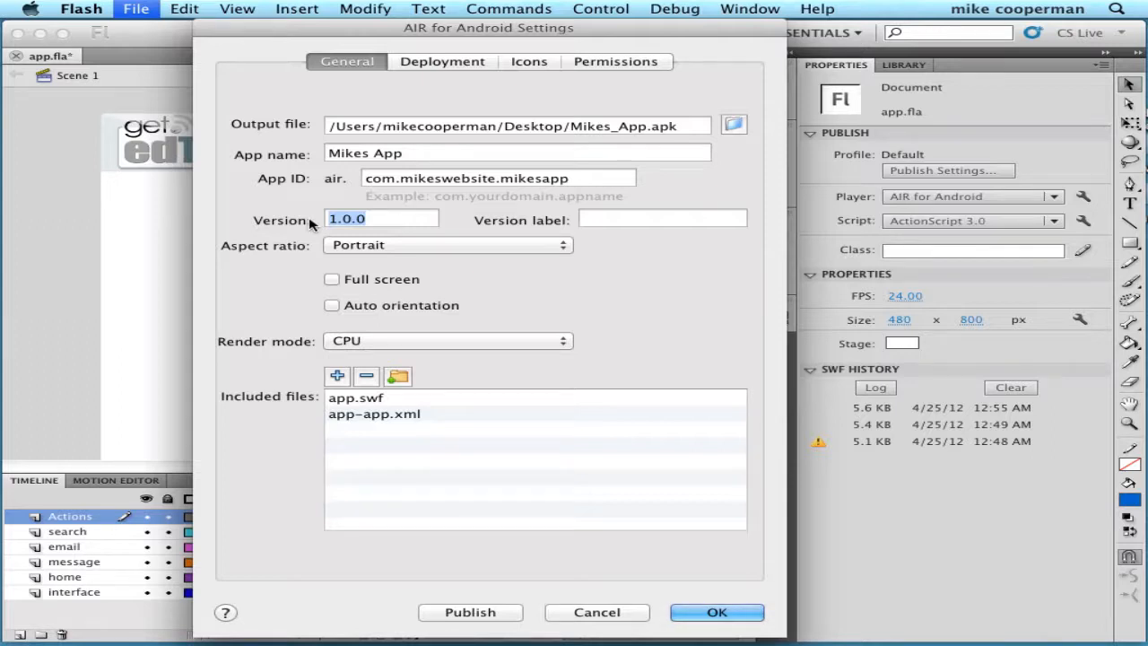
click(374, 218)
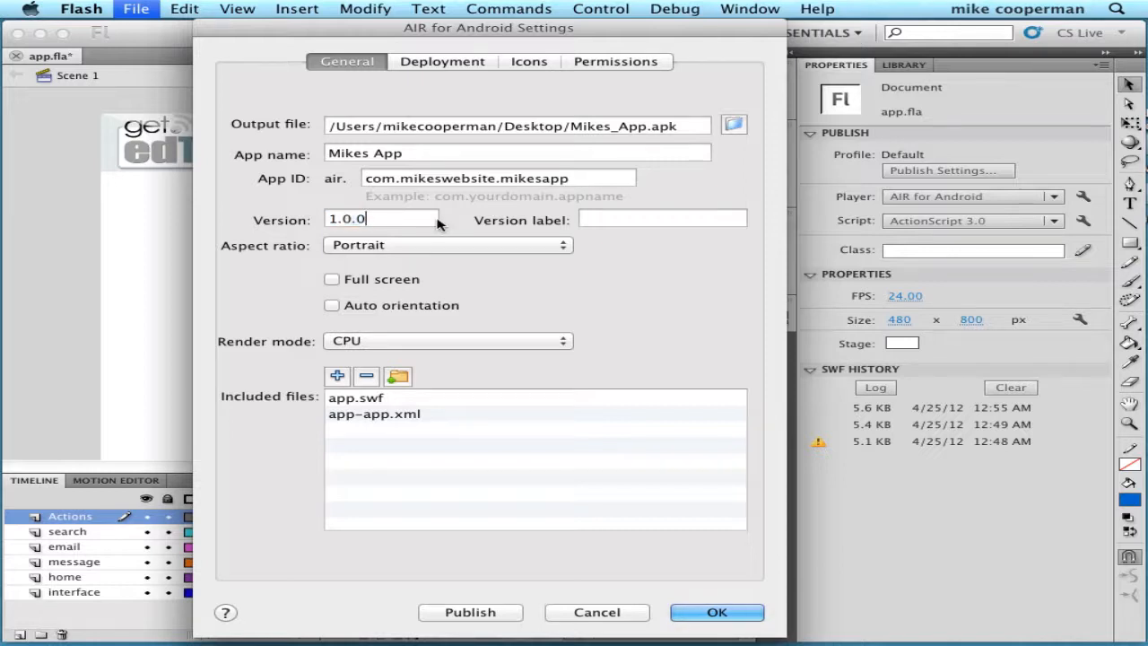
key(BackSpace)
- Change the aspect ratio from Portrait to Auto
click(552, 250)
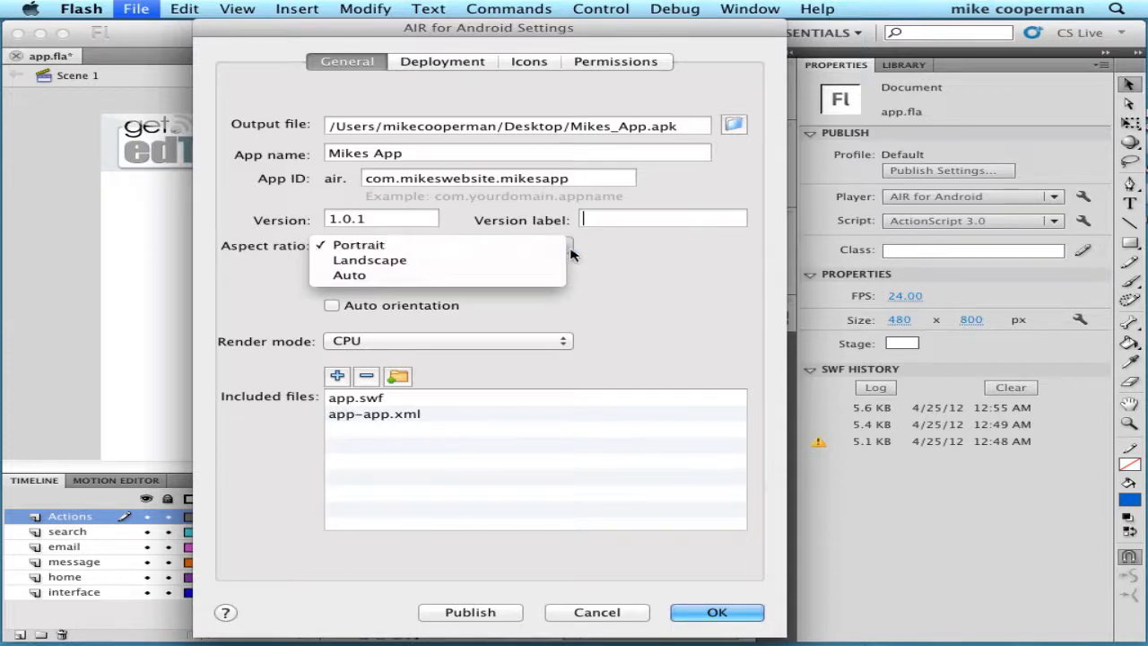
click(528, 281)
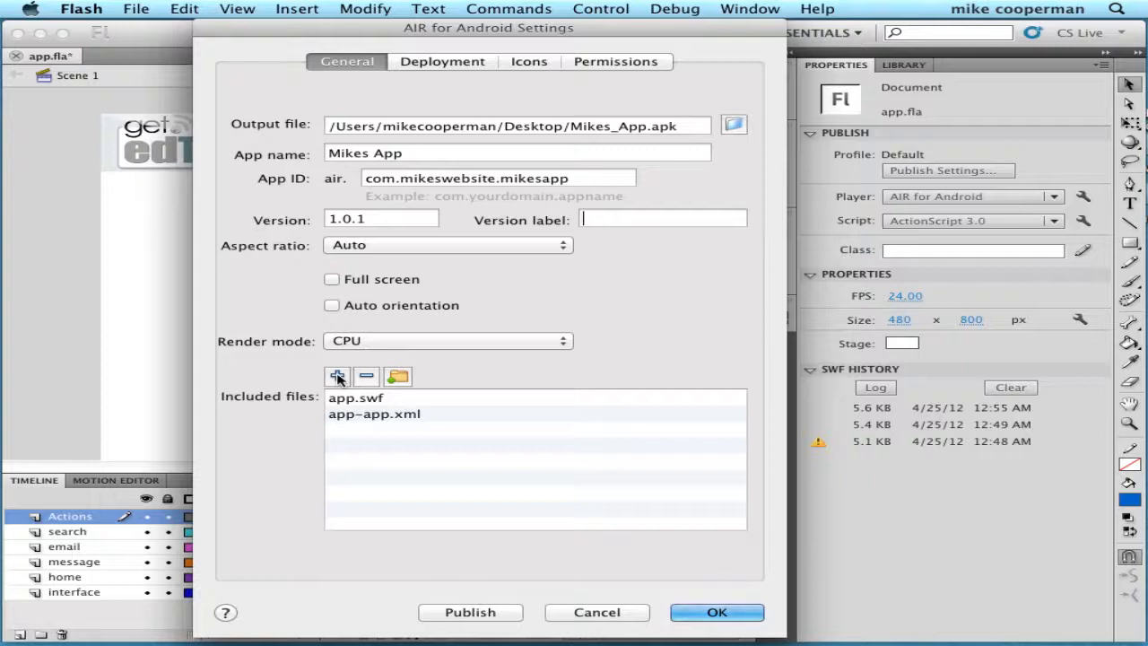
click(337, 378)
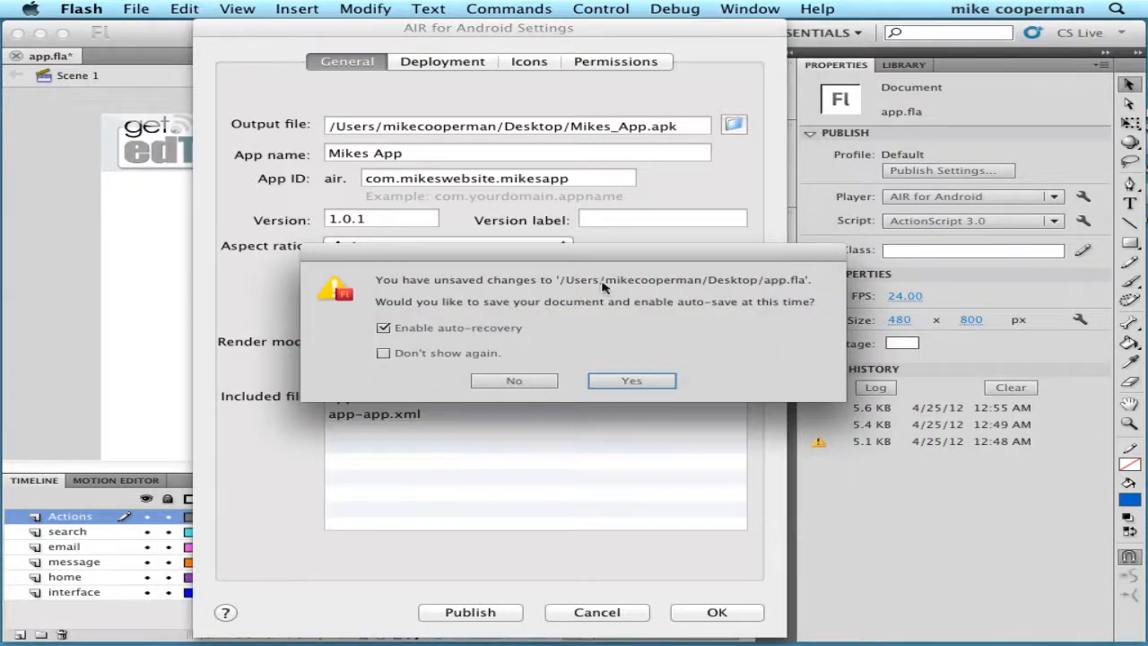
drag(520, 250, 457, 255)
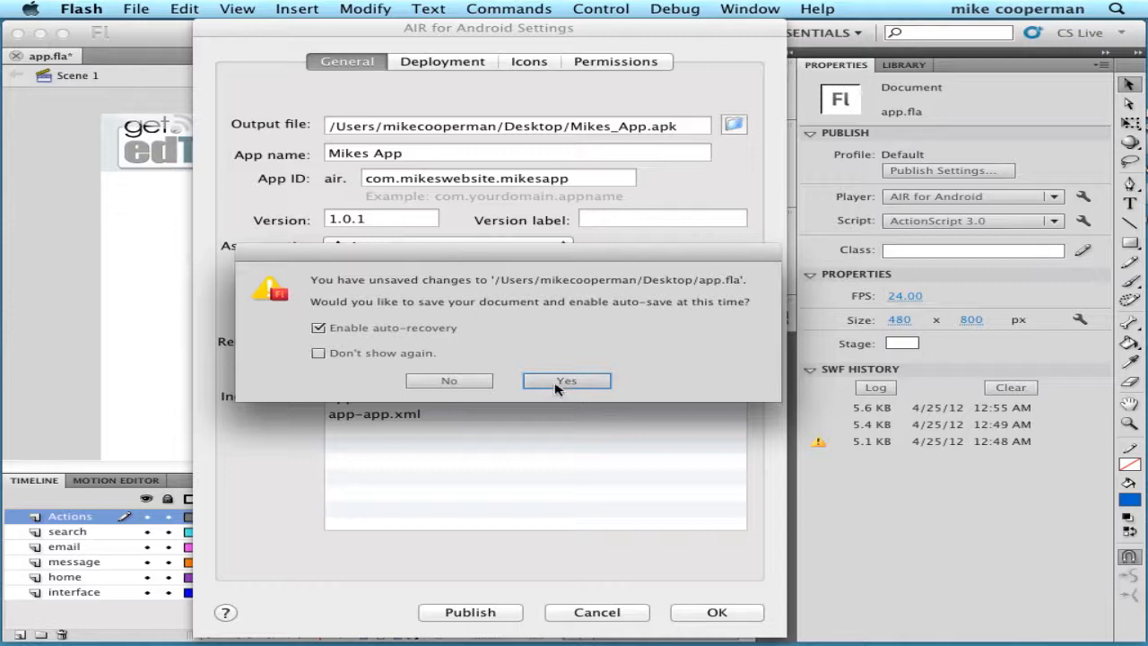
click(484, 380)
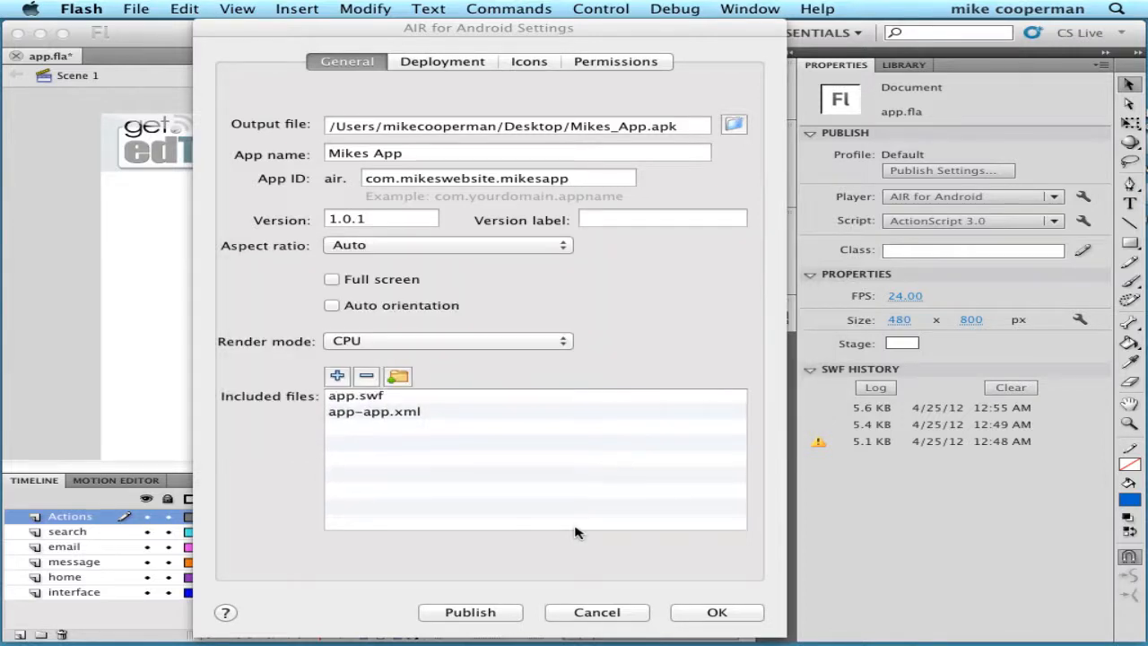
click(452, 67)
- Show the Deployment settings of AIR for Android Settings, then bring Chrome forward
click(443, 62)
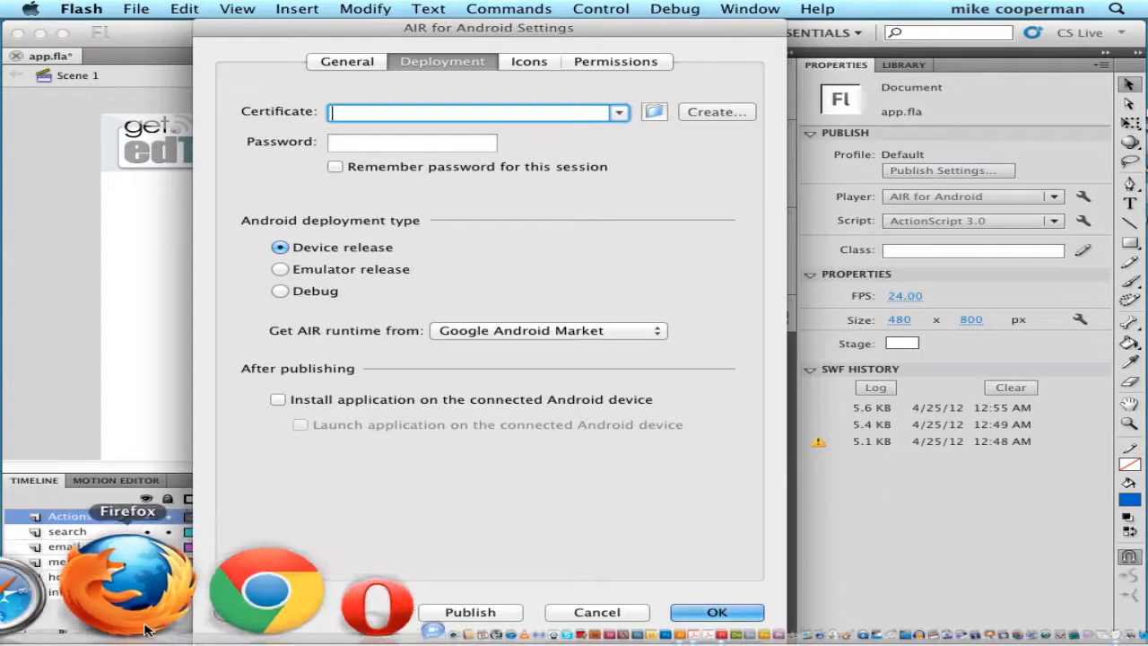
click(156, 625)
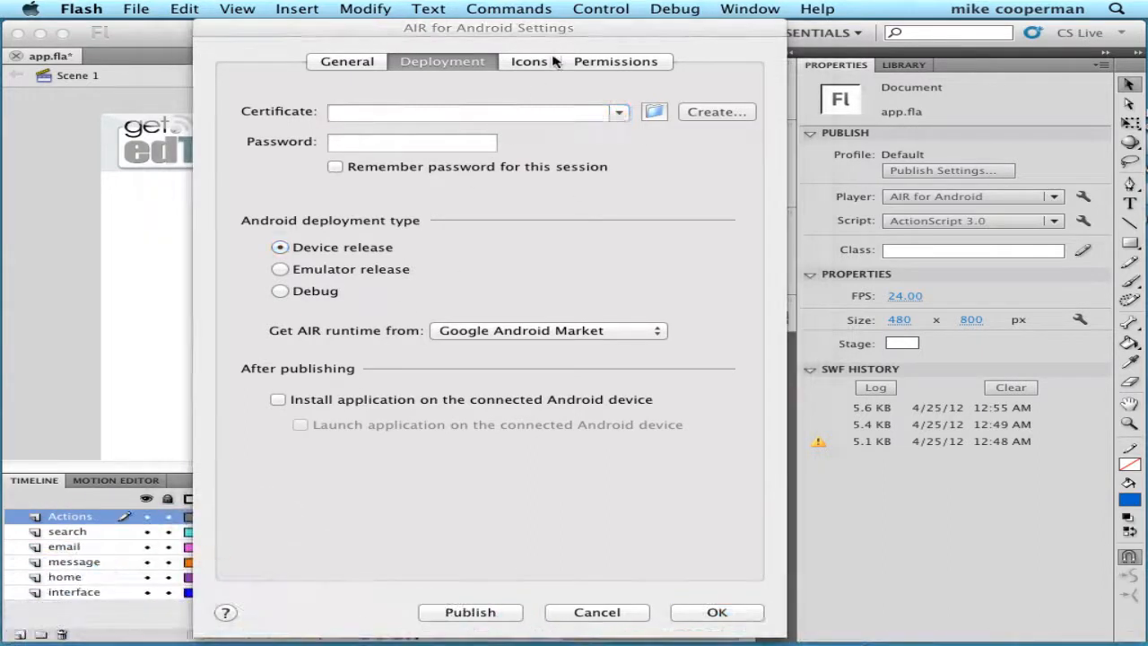
text(verisign)
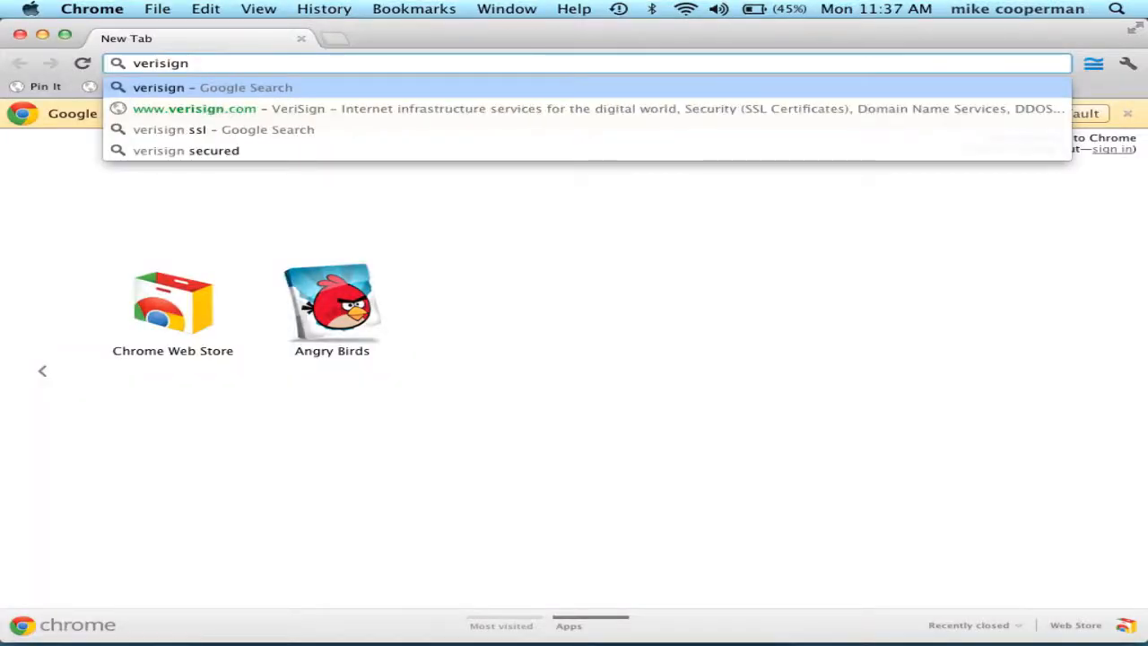
key(Down)
key(Return)
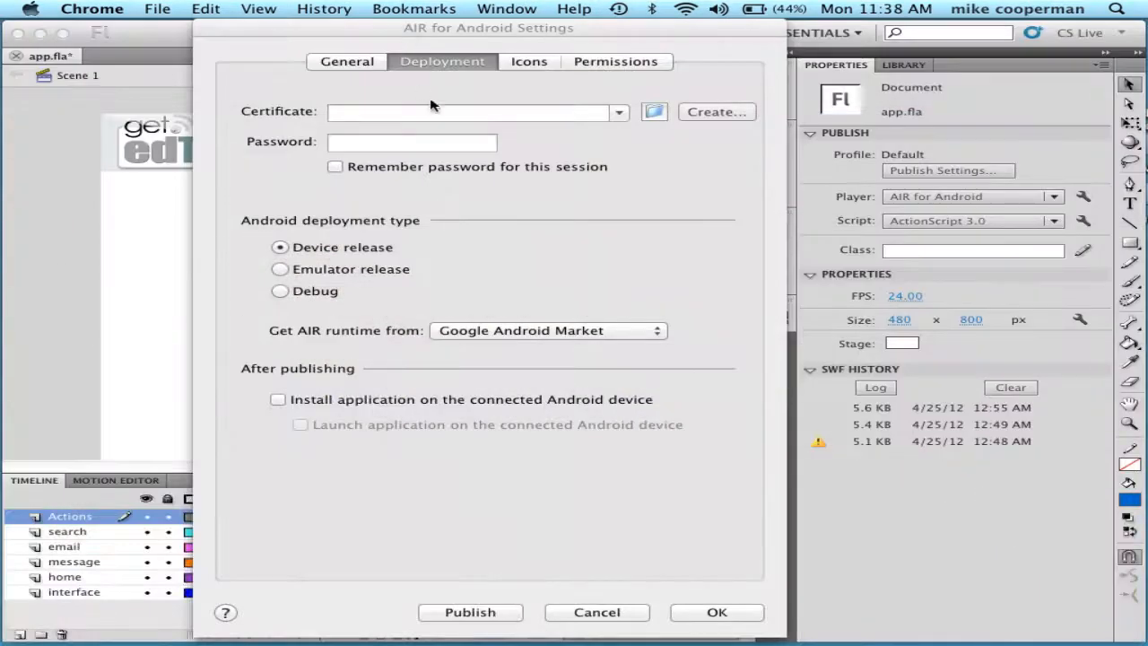
- Return to Flash's deployment settings and open the self-signed certificate creation form
click(559, 152)
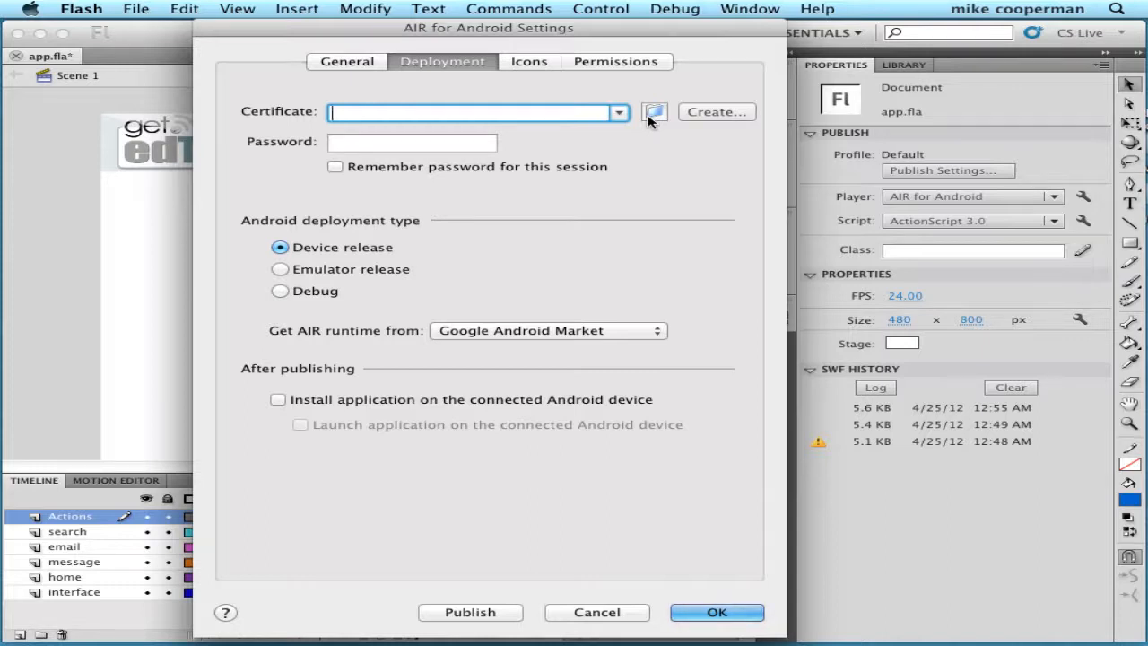
click(699, 113)
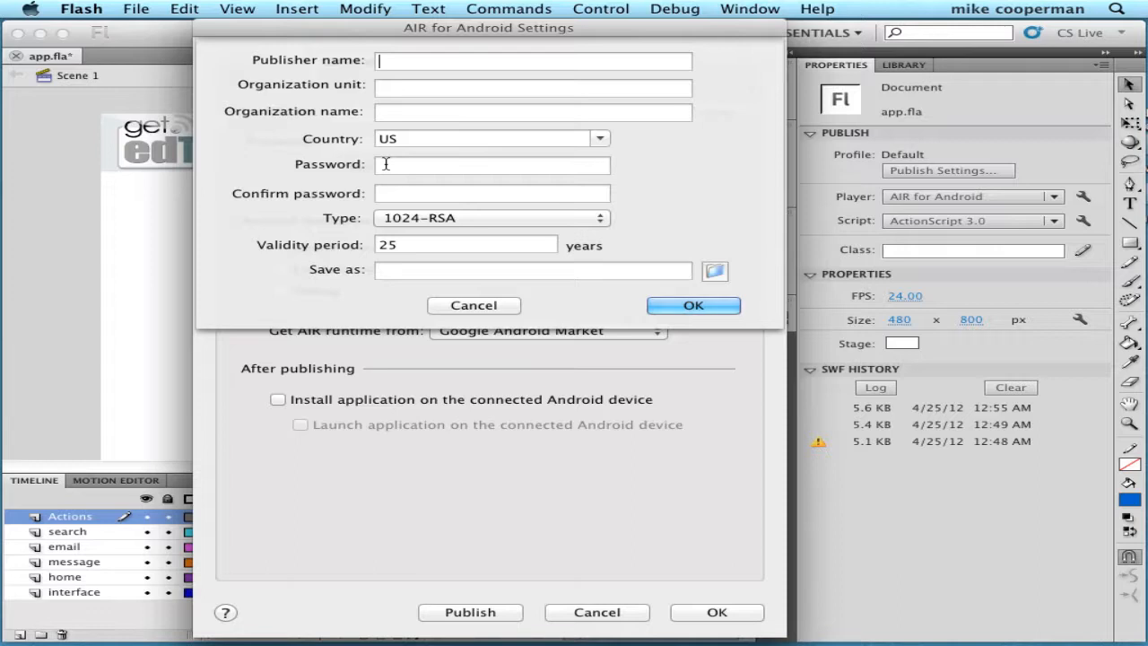
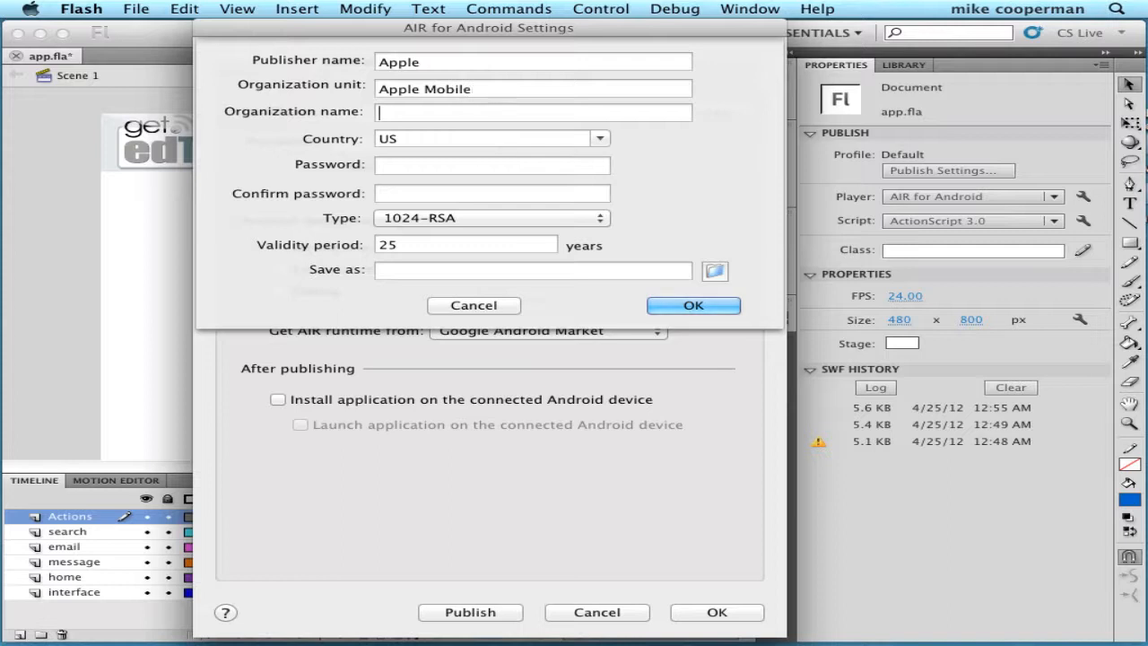
- Enter publisher Apple, unit Apple Mobile, organization Apple and the certificate password, then browse for a save location
key(Tab)
key(Tab)
key(Tab)
click(716, 271)
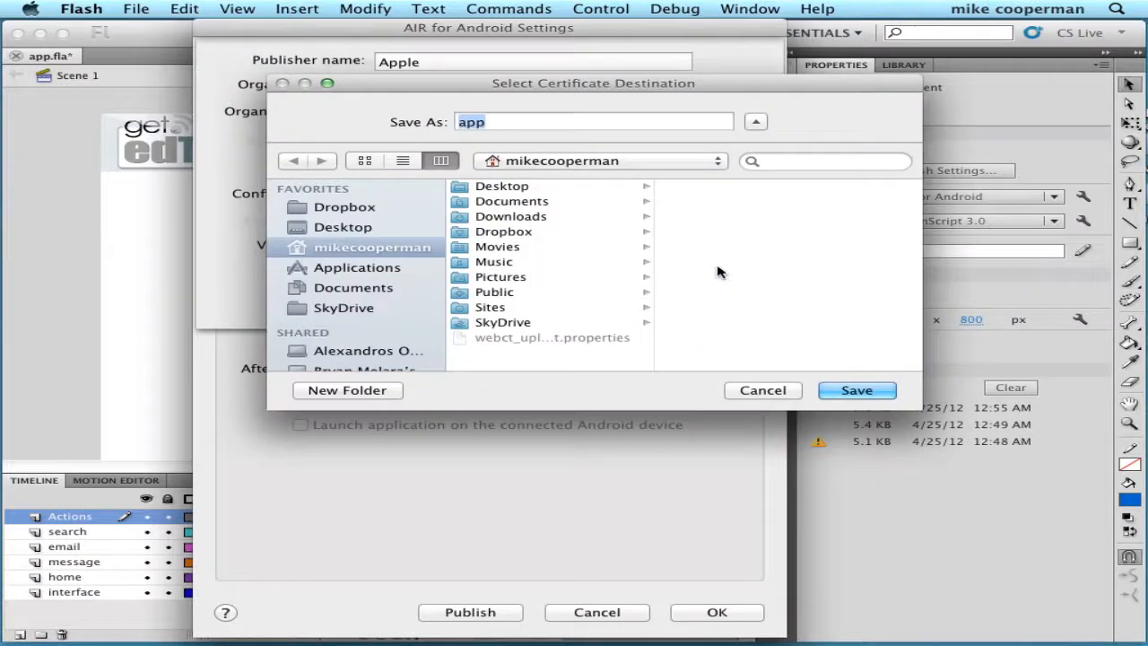
- Create a 'published app' folder and save the certificate inside it as app
click(339, 395)
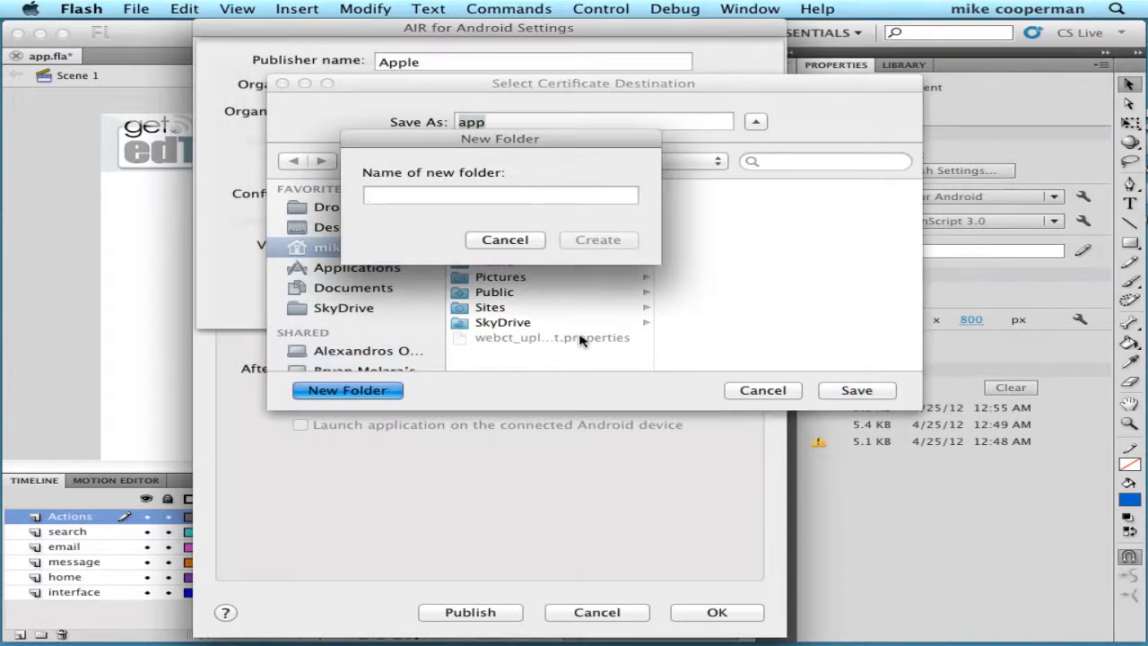
text(publishe)
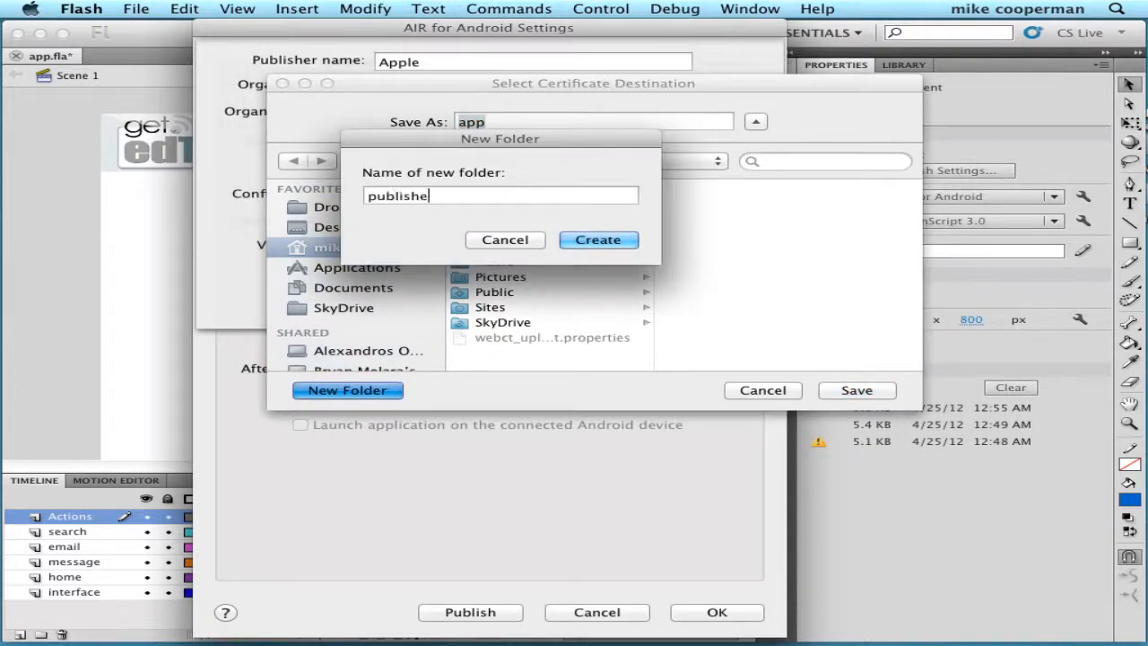
text(d app)
click(613, 240)
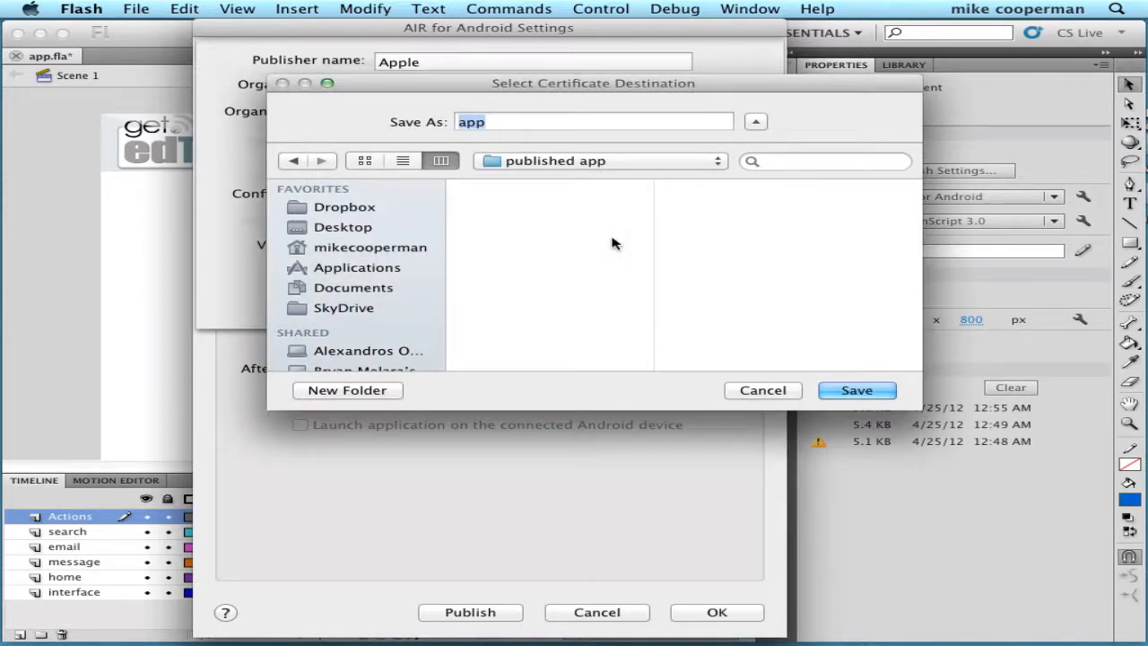
click(857, 390)
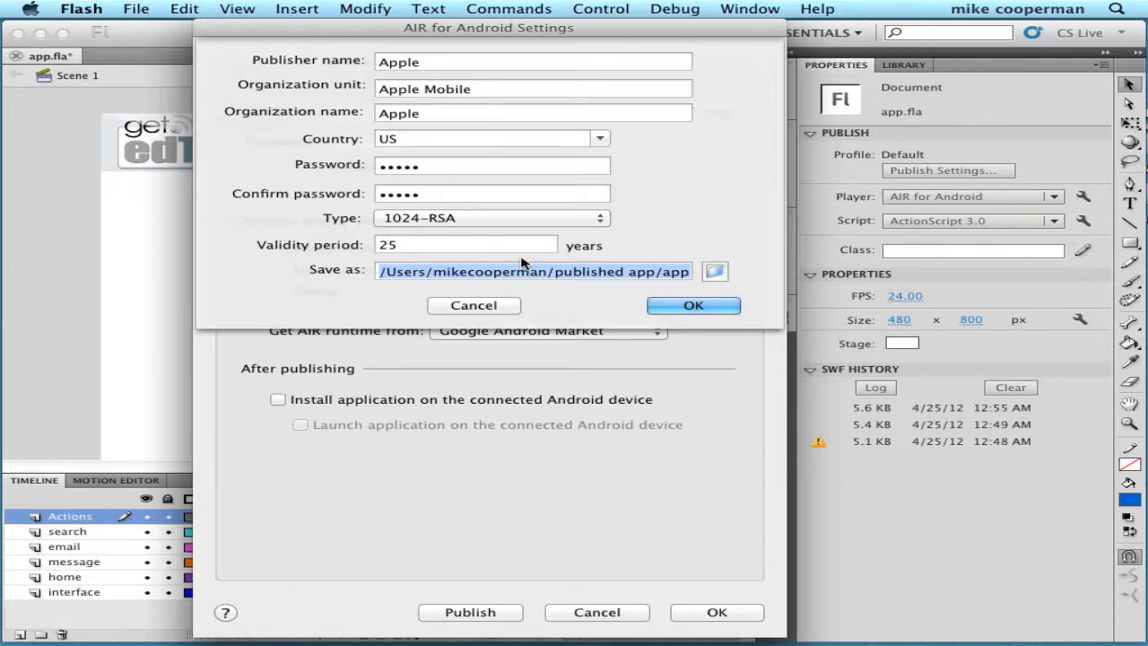
- Generate the self-signed certificate and dismiss the creation confirmation
click(694, 306)
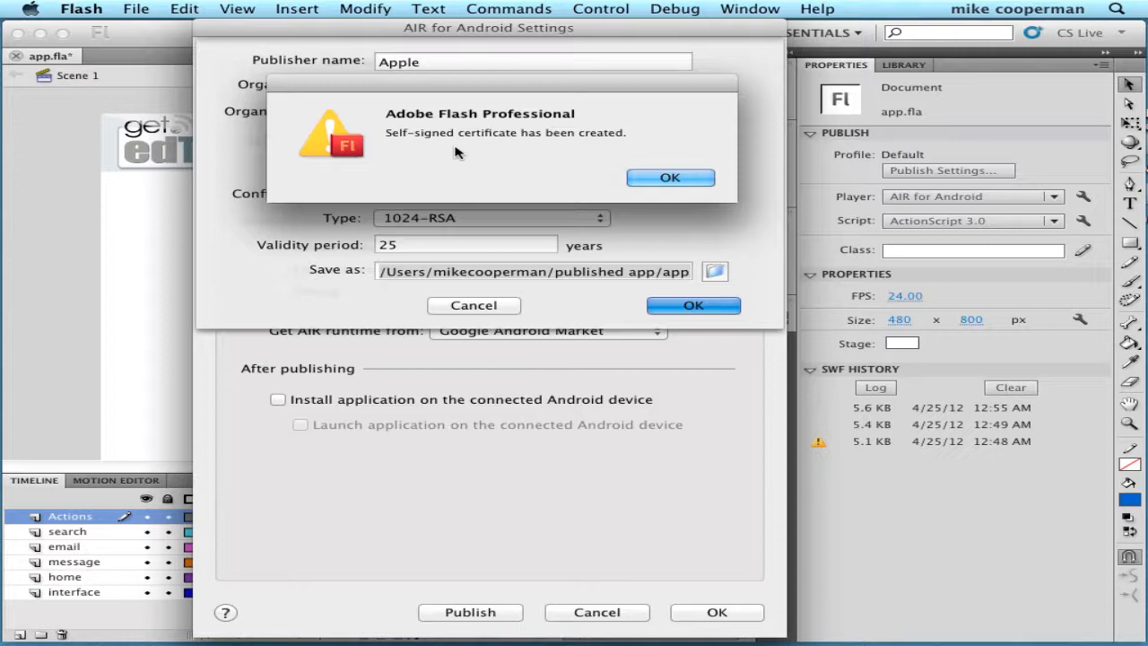
click(665, 179)
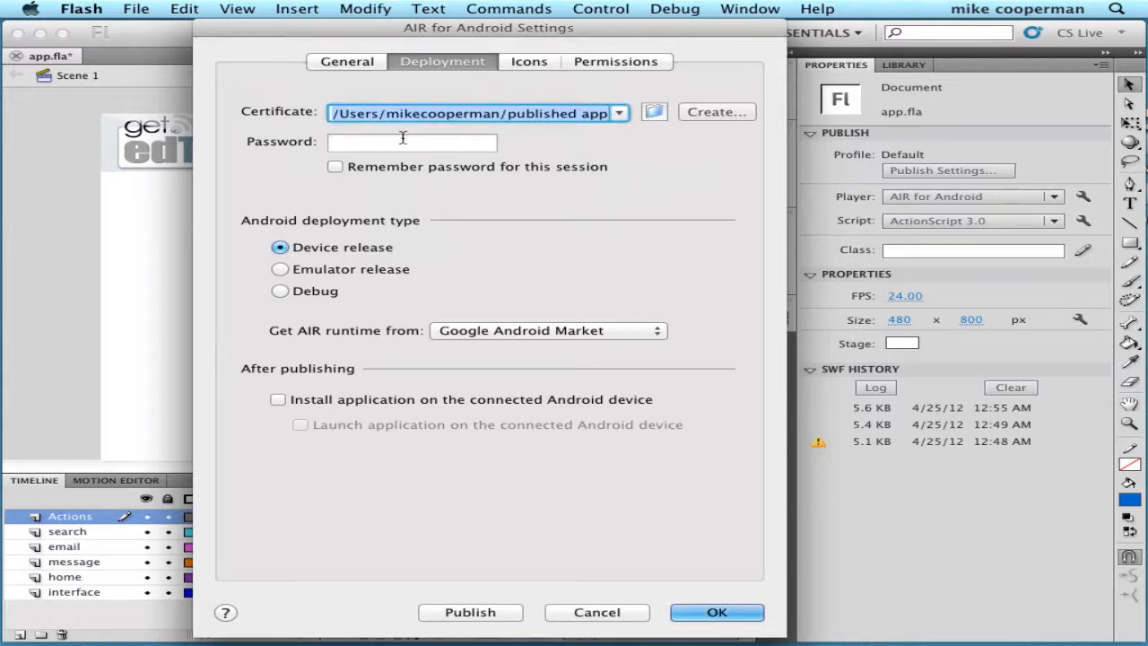
- Enter the certificate password, then show the AIR for Android Icons settings
click(403, 139)
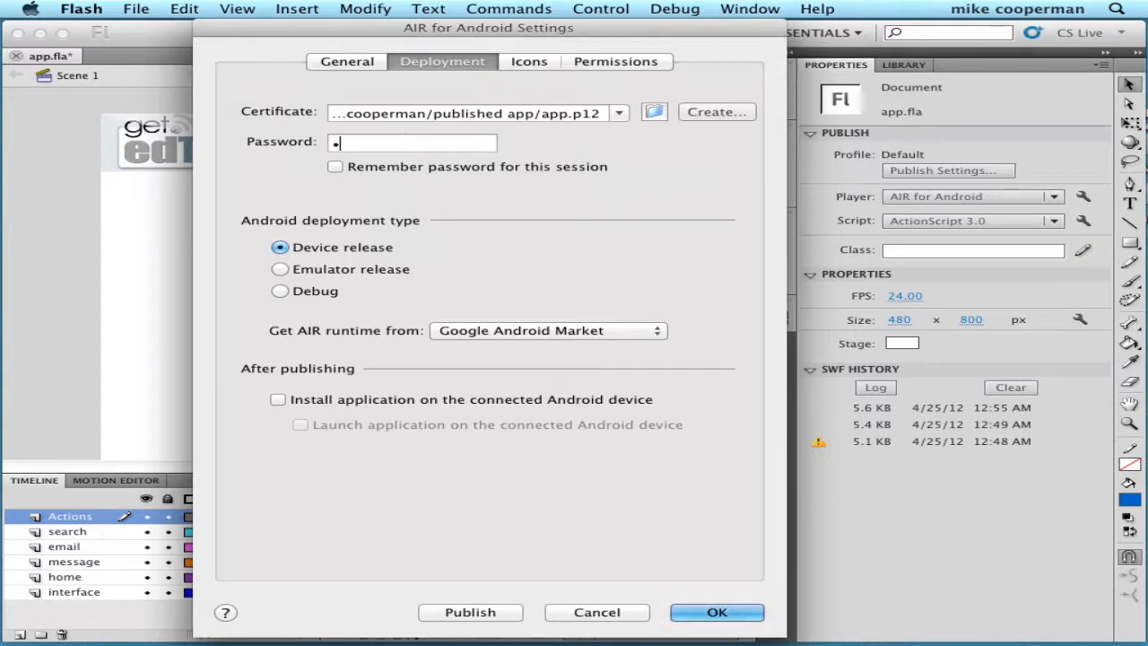
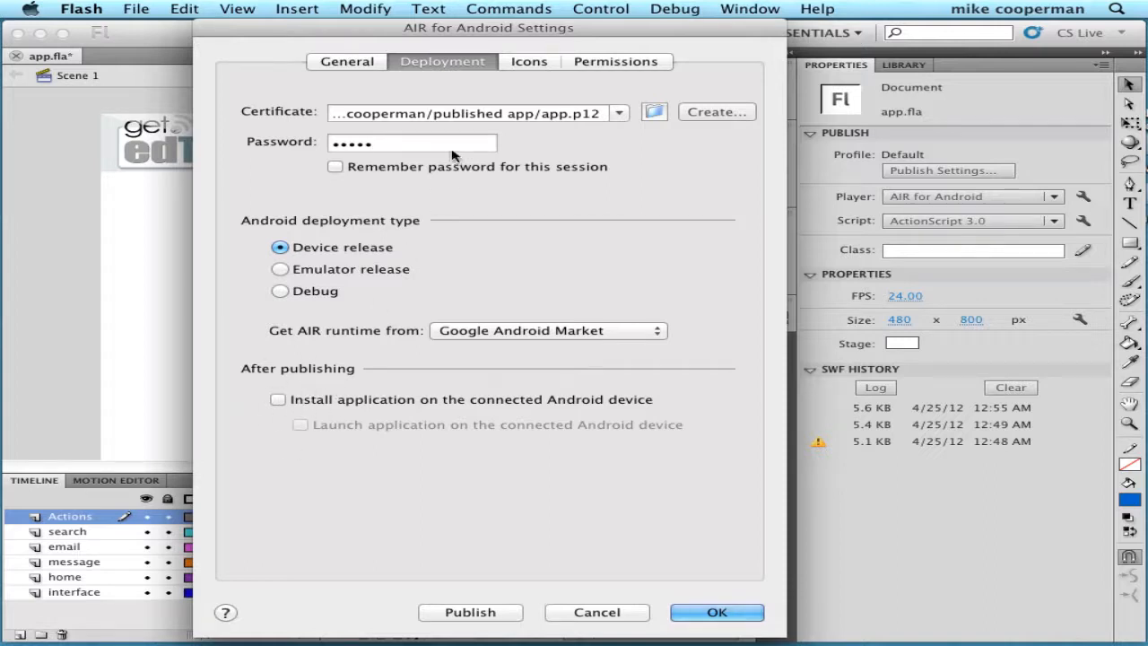
click(531, 62)
click(529, 62)
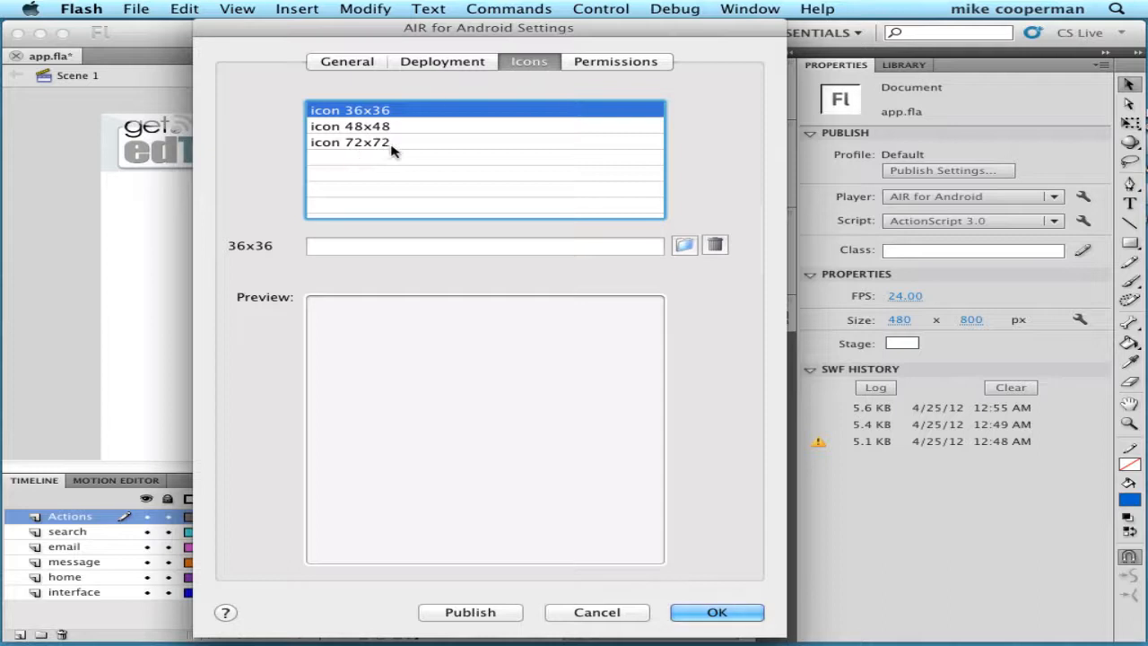
- Review the 36x36, 48x48 and 72x72 icon entries, leaving 72x72 selected
click(345, 130)
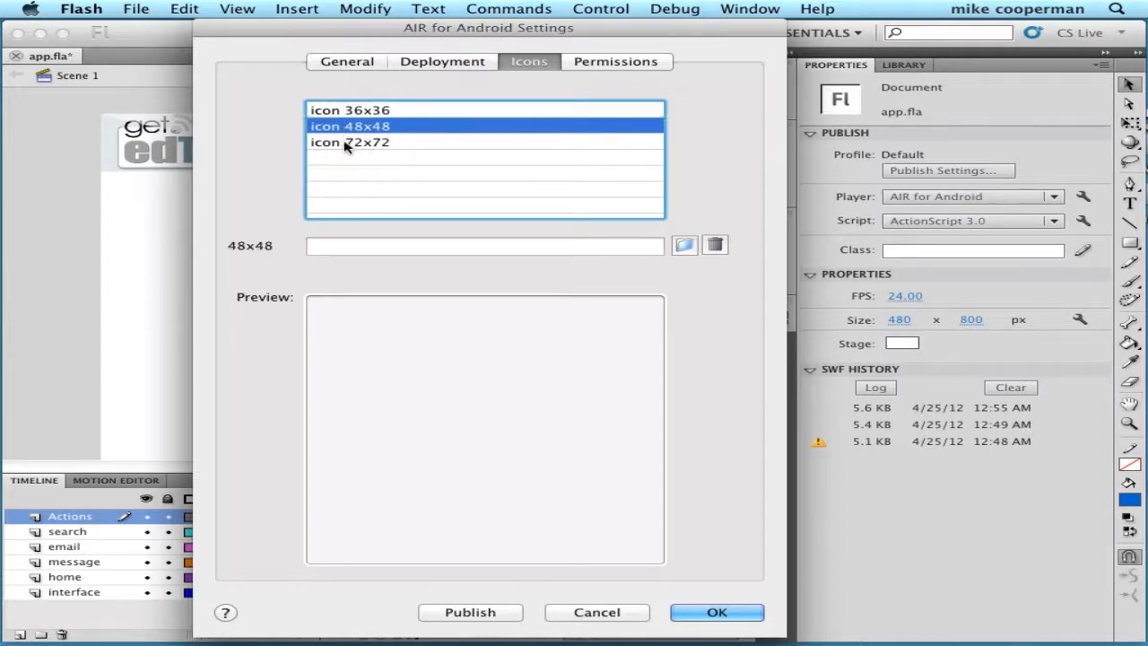
click(347, 143)
click(345, 132)
click(346, 111)
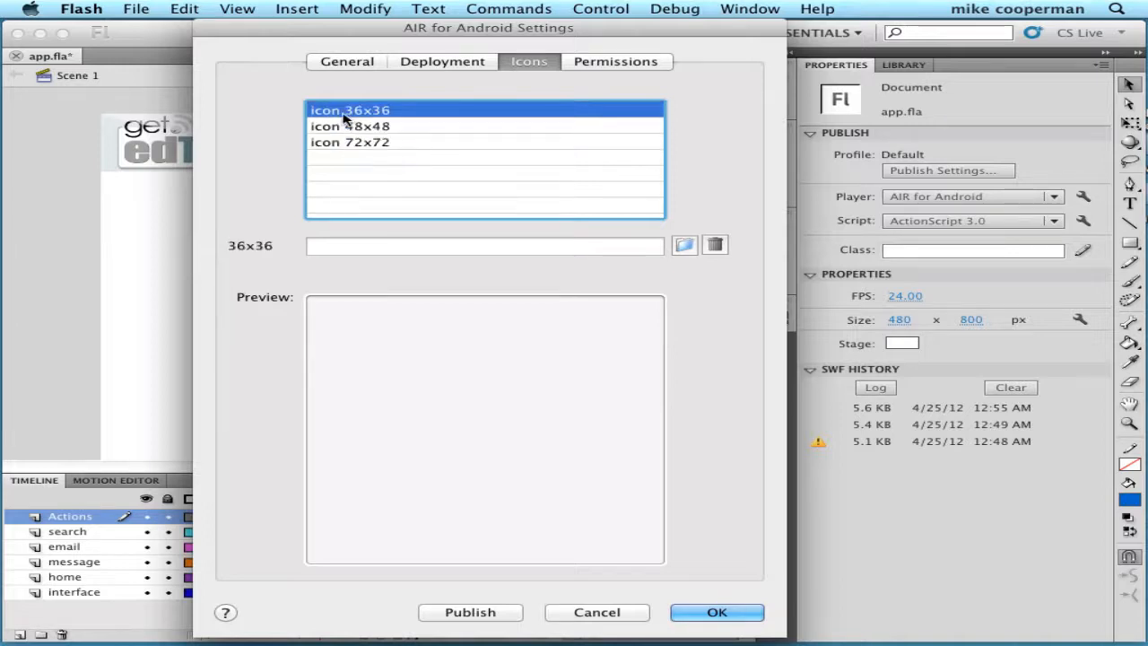
click(346, 127)
click(345, 149)
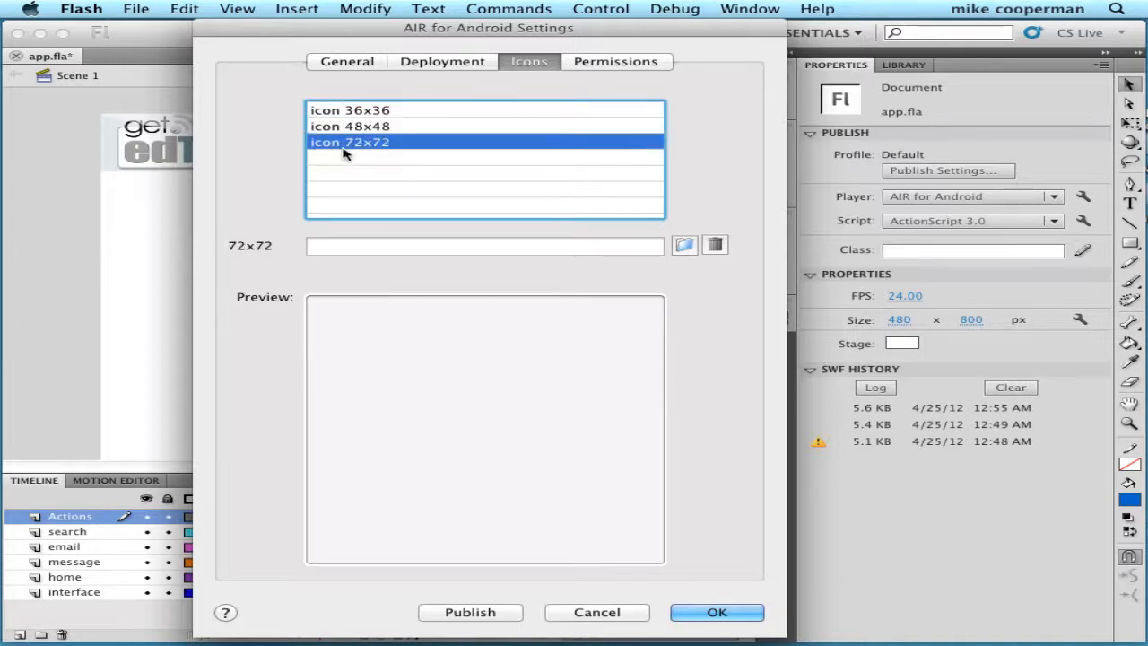
click(345, 130)
click(341, 111)
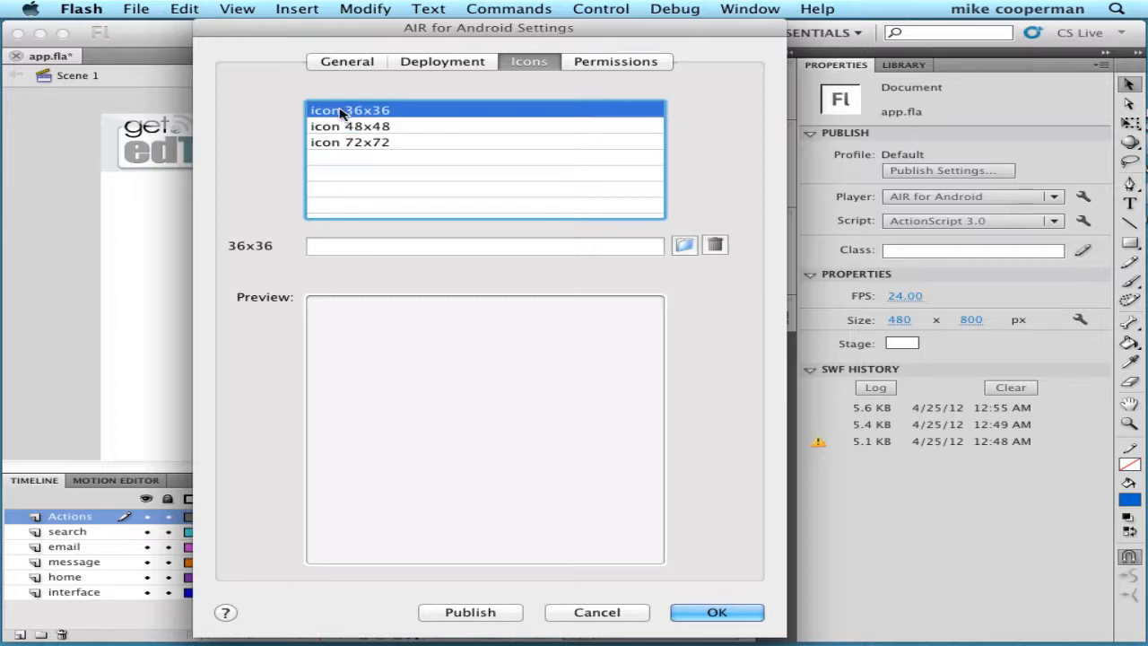
click(340, 146)
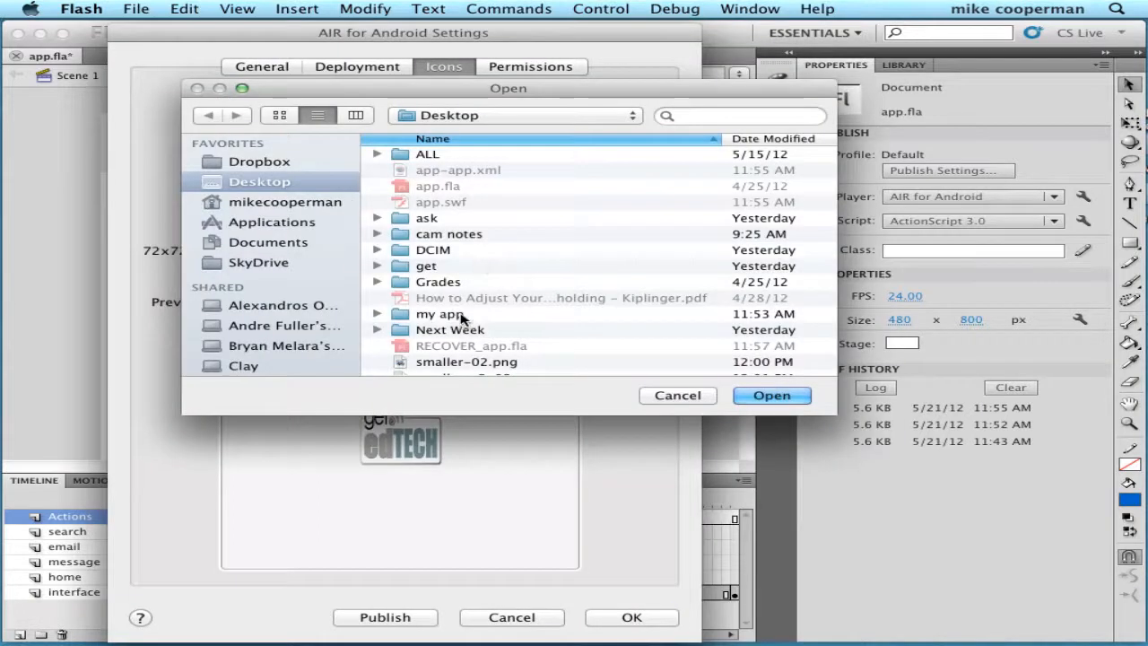
- Assign star-01.png from the Desktop as the 72x72 icon, then return to General settings
scroll(463, 319, down, 3)
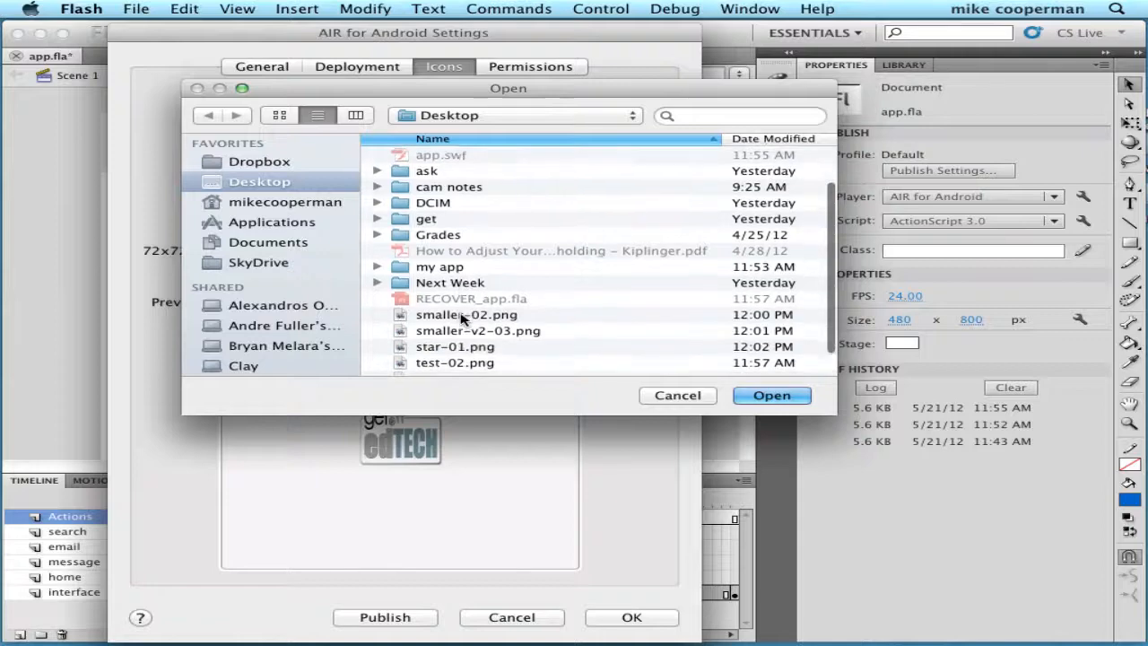
scroll(464, 318, down, 1)
click(444, 333)
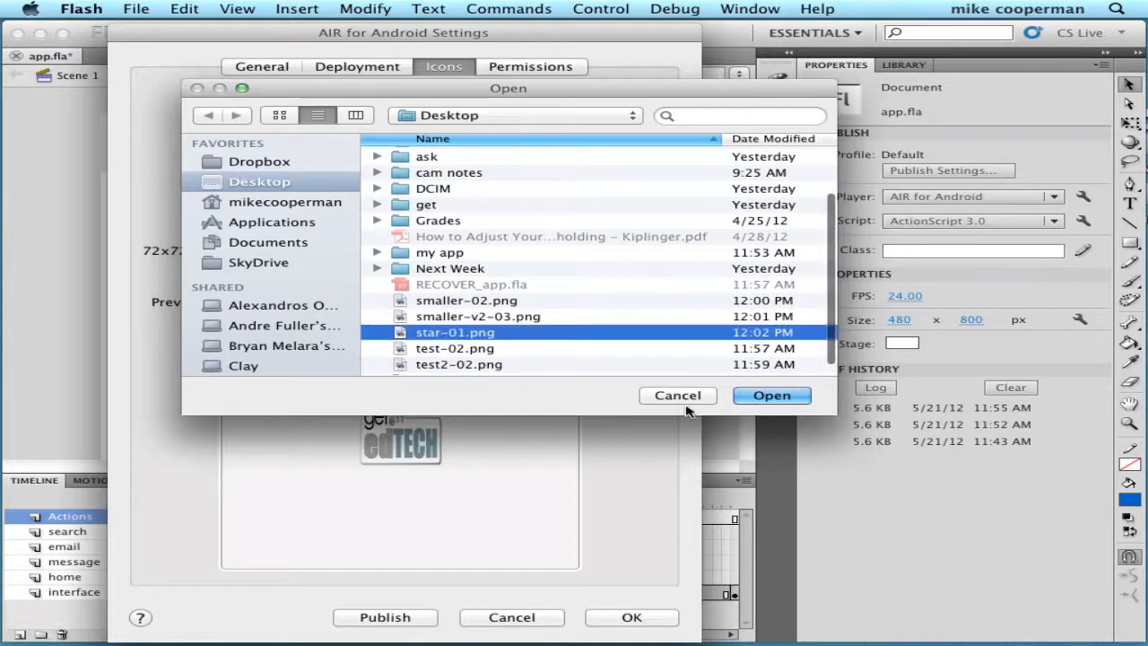
click(771, 395)
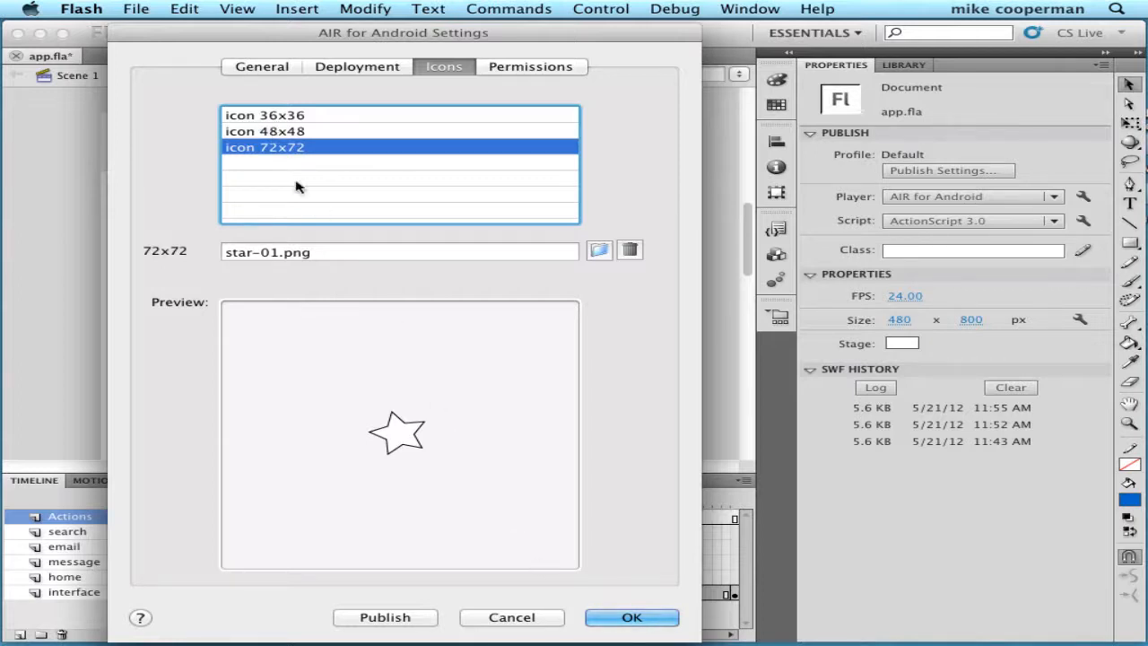
click(260, 67)
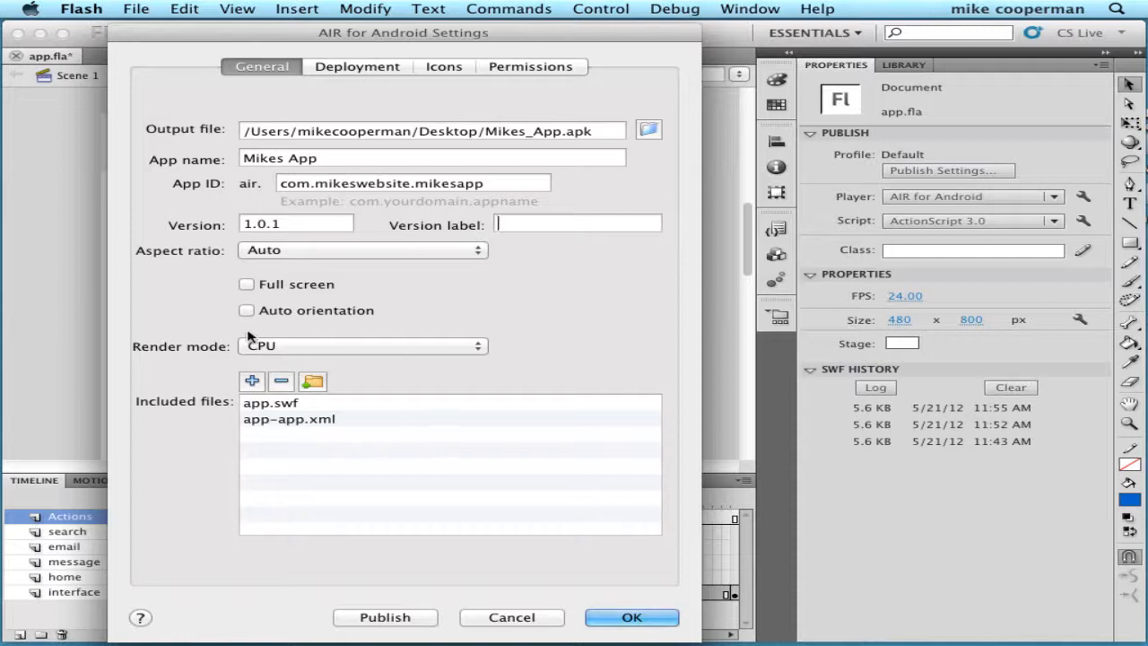
- Publish the app, accept the permissions warning, and locate Mikes_App.apk on the desktop
click(394, 615)
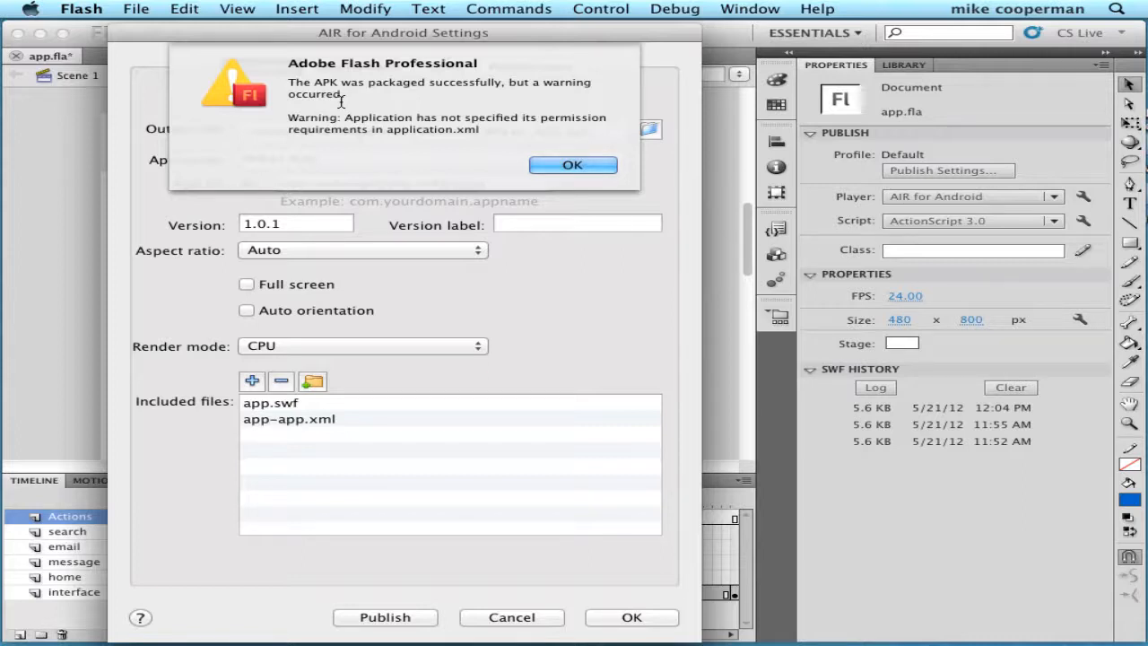
click(559, 168)
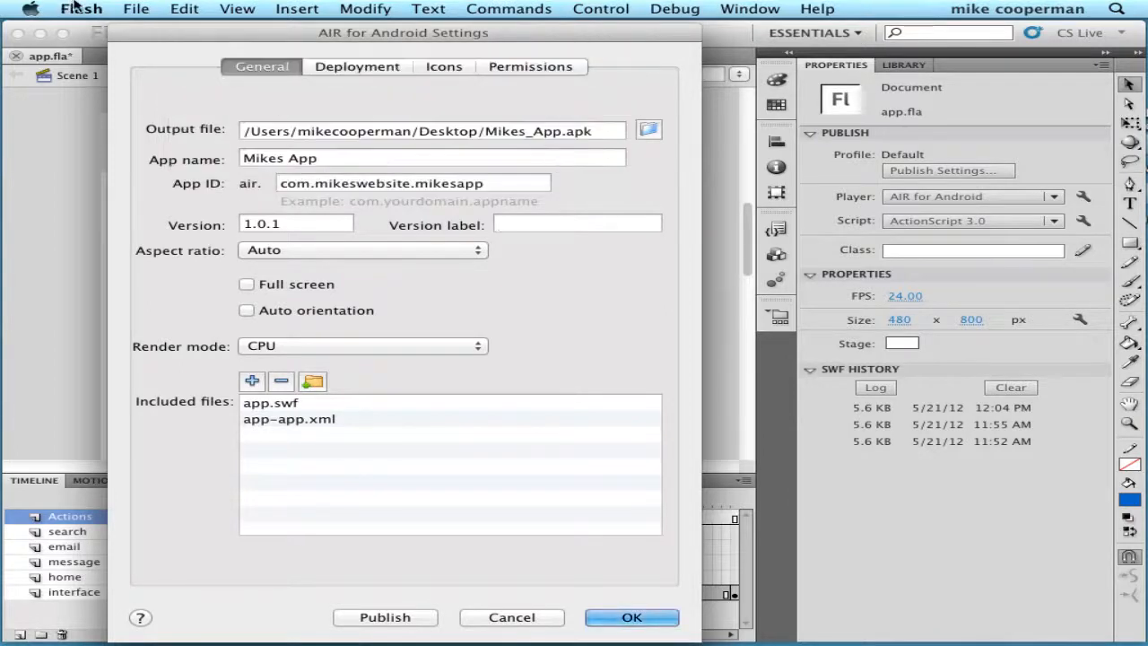
click(80, 9)
click(111, 156)
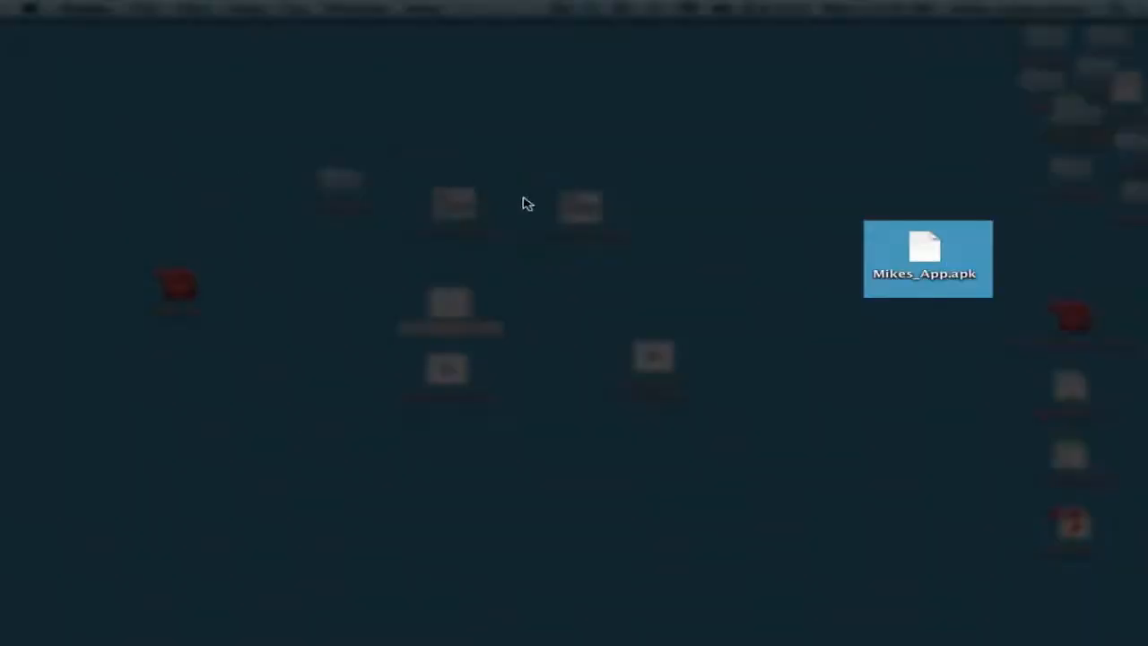
click(913, 245)
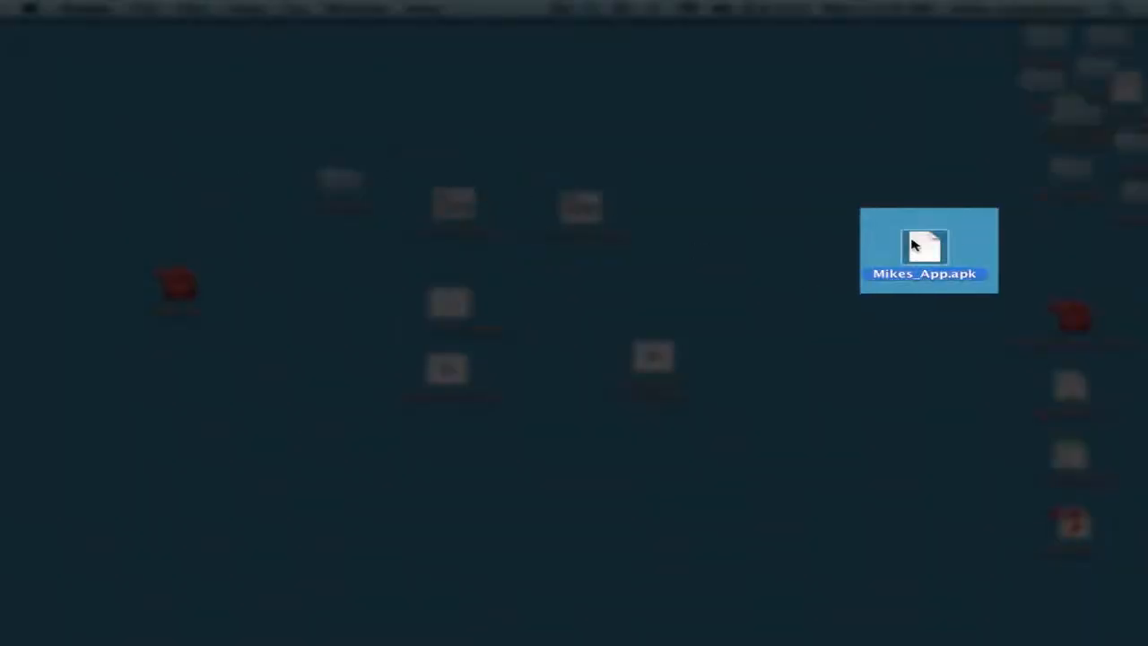